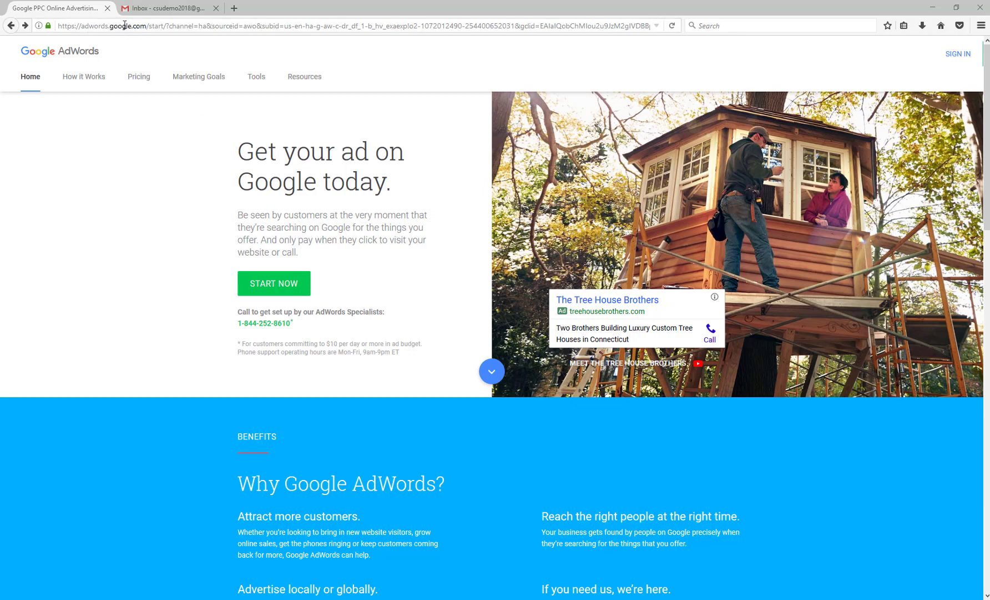
click(265, 294)
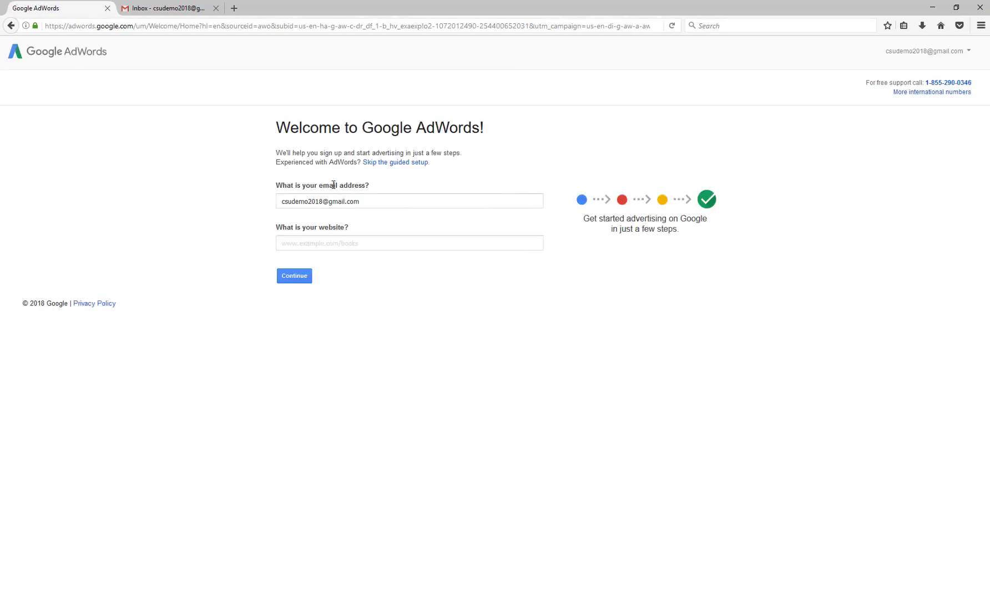
click(307, 245)
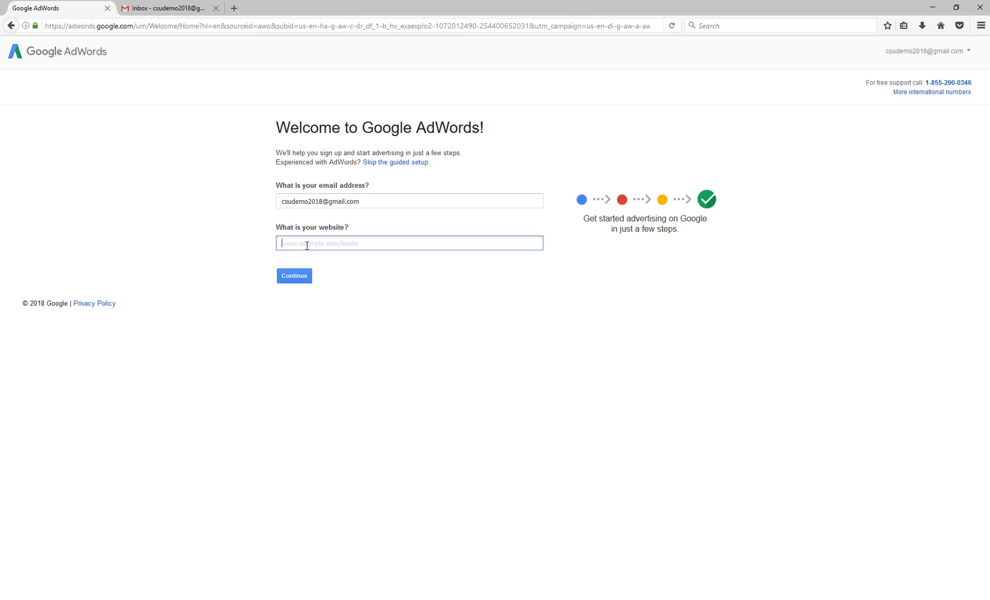
text(www.themewagesalon.com)
click(300, 276)
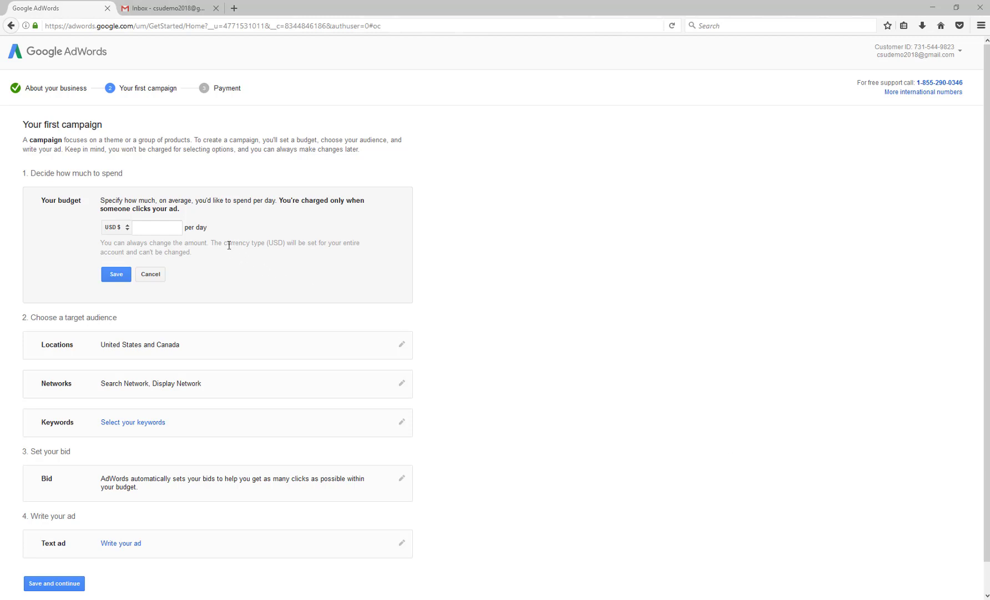
- Set the campaign's budget to USD 25.00 per day
click(172, 230)
text(25.00)
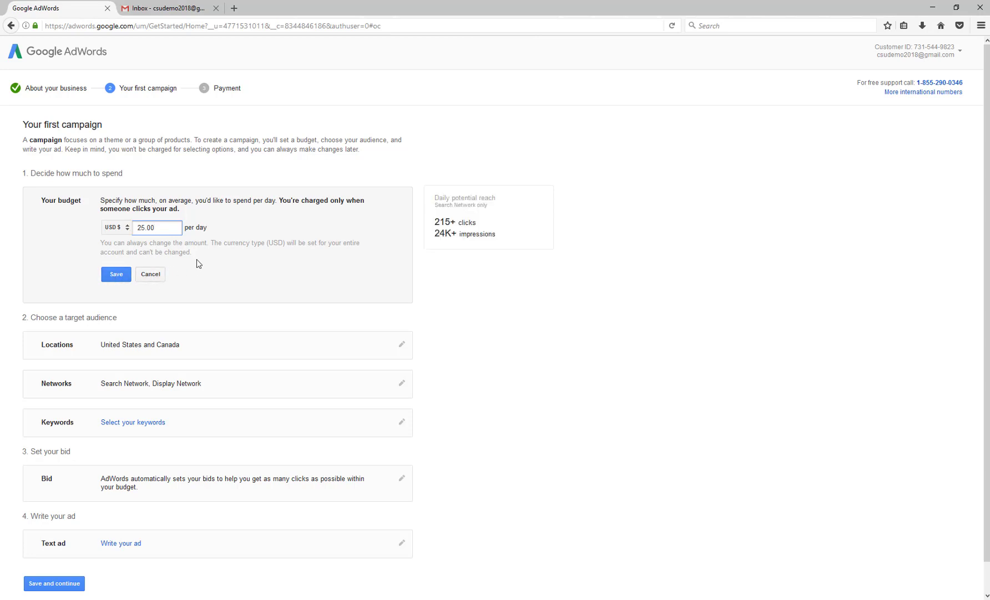
click(464, 318)
scroll(464, 318, down, 1)
- Open the advanced location search and look up a 20-mile radius target around the salon's street address
click(403, 316)
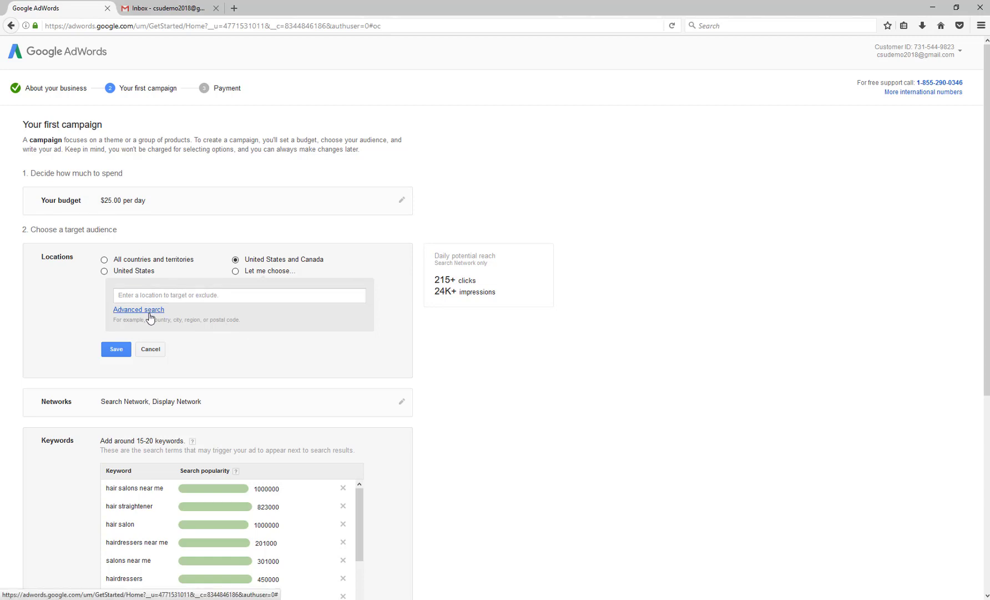
drag(150, 312, 183, 312)
click(146, 311)
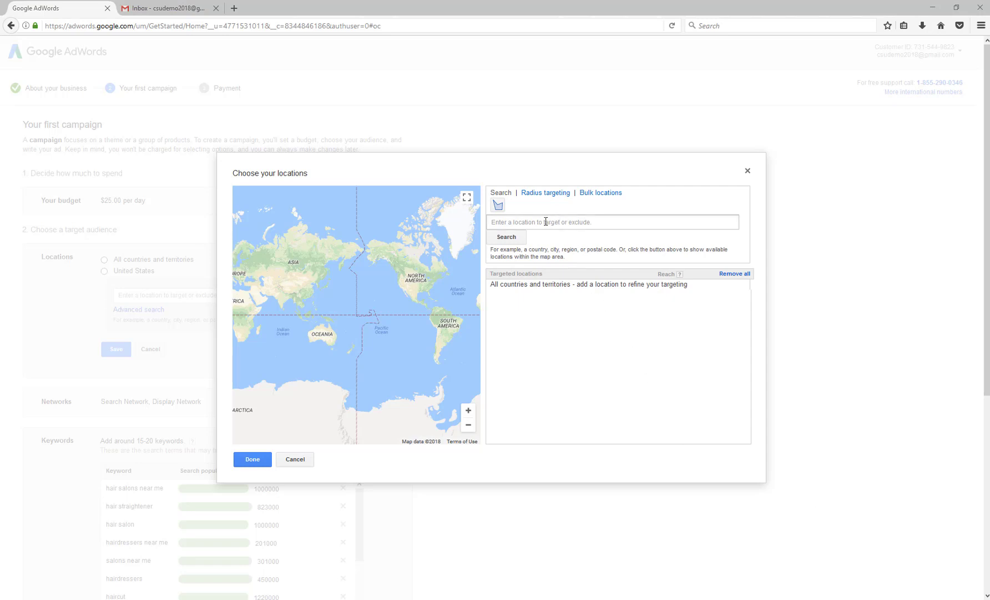
click(545, 193)
click(547, 210)
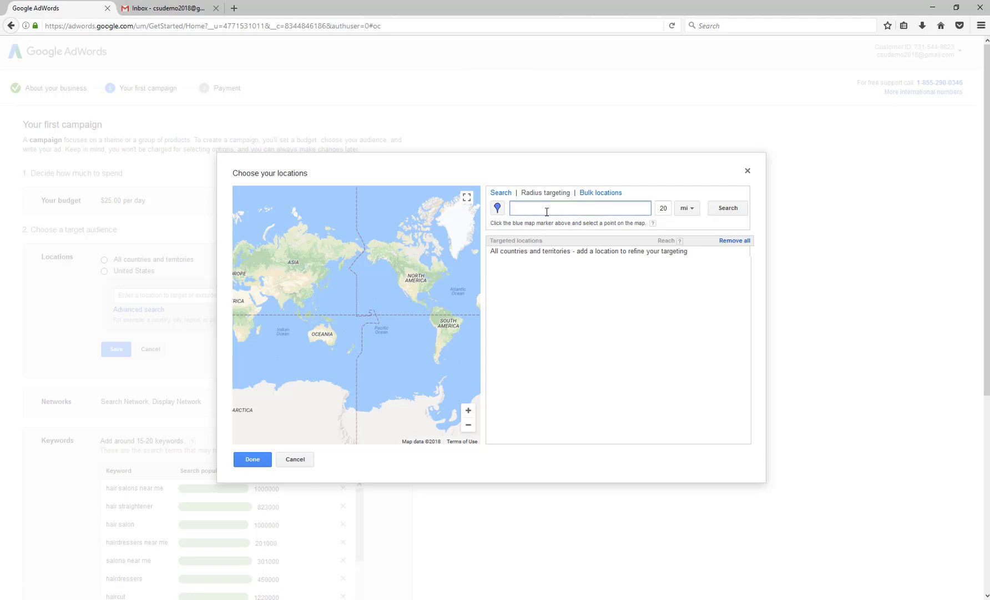
text(1534 HERTEL AVENUE BUFFALO)
click(734, 211)
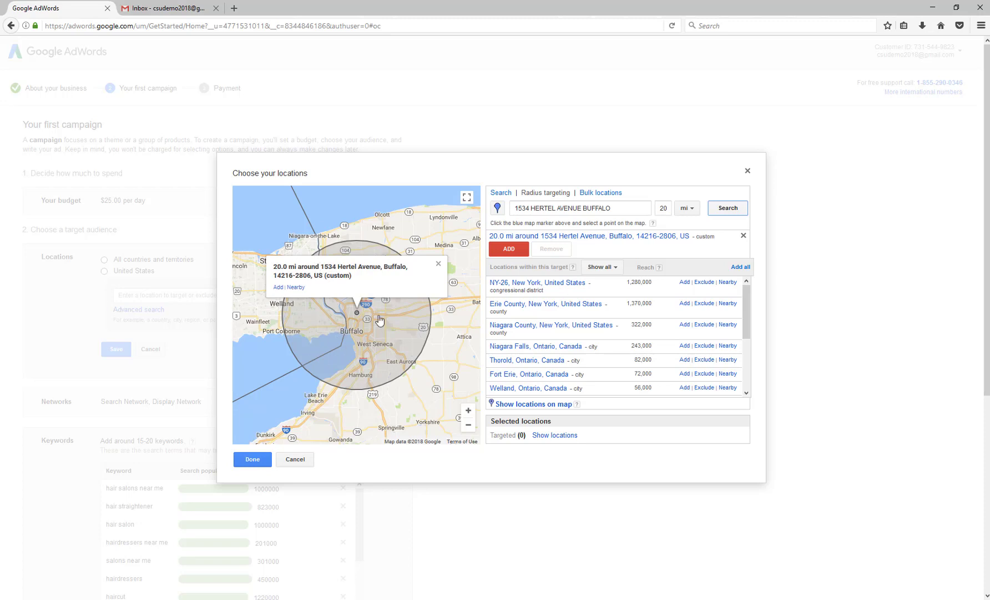
- Try a 15-mile radius around the salon's street address
click(662, 209)
double_click(662, 210)
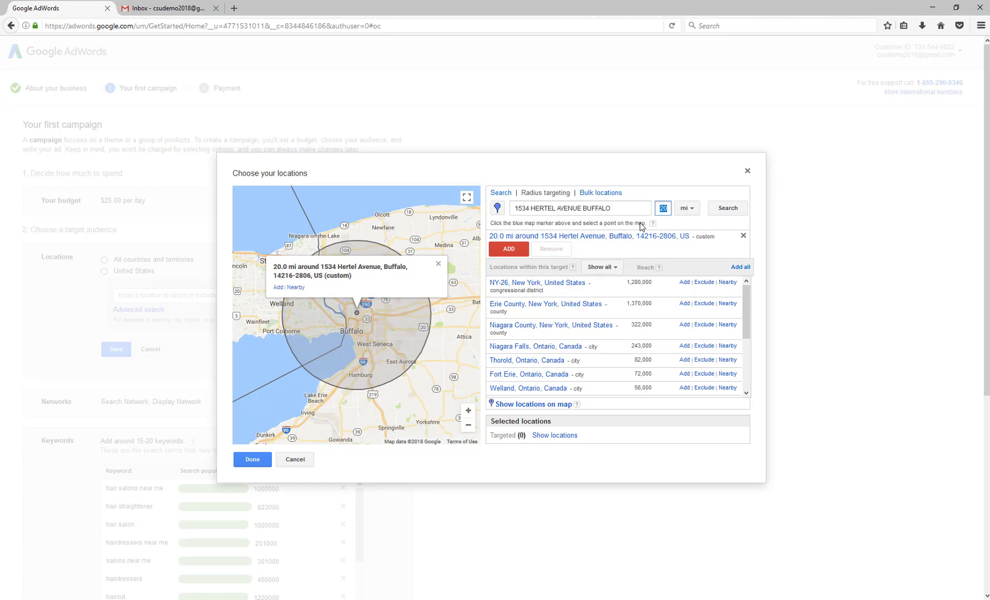
text(15)
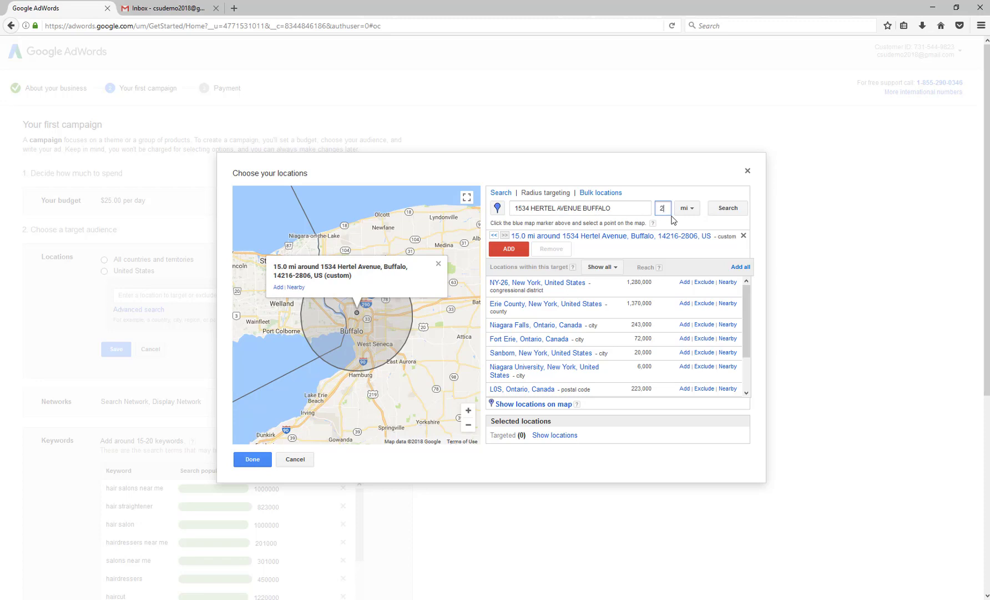
- Add the 20-mile radius around the salon's address as a targeted location and finish choosing locations
click(727, 209)
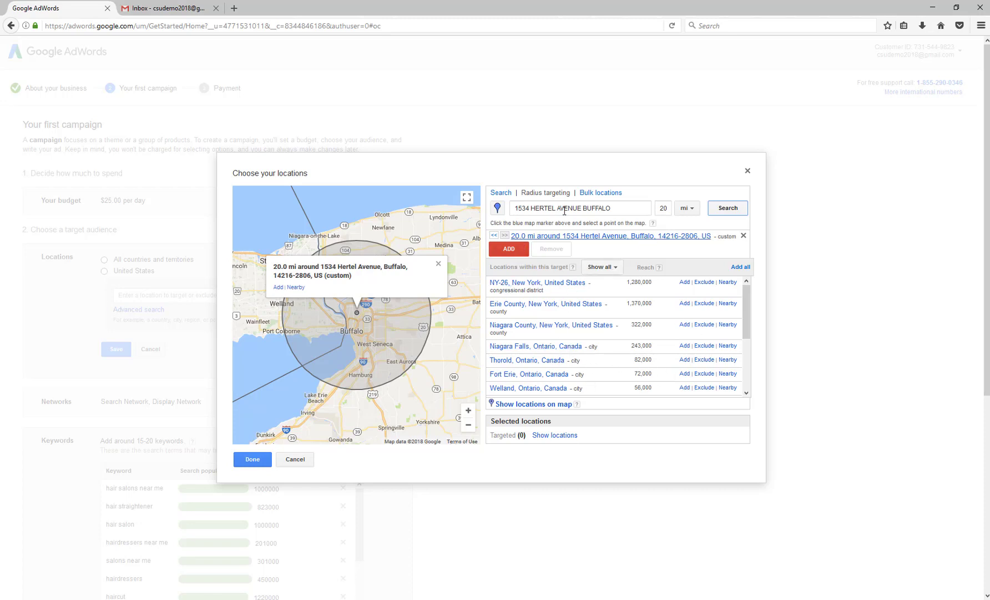
click(515, 251)
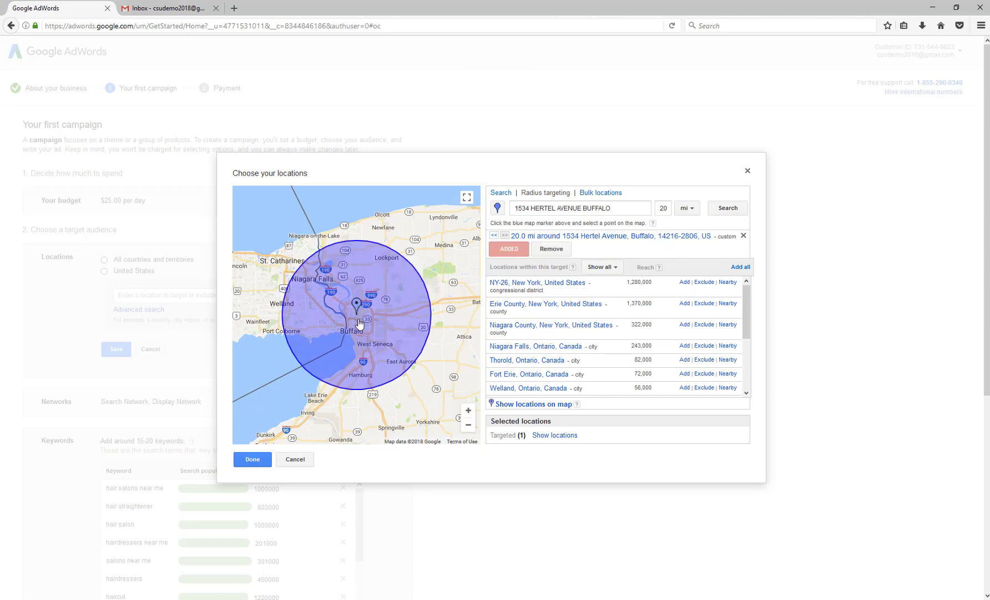
click(253, 460)
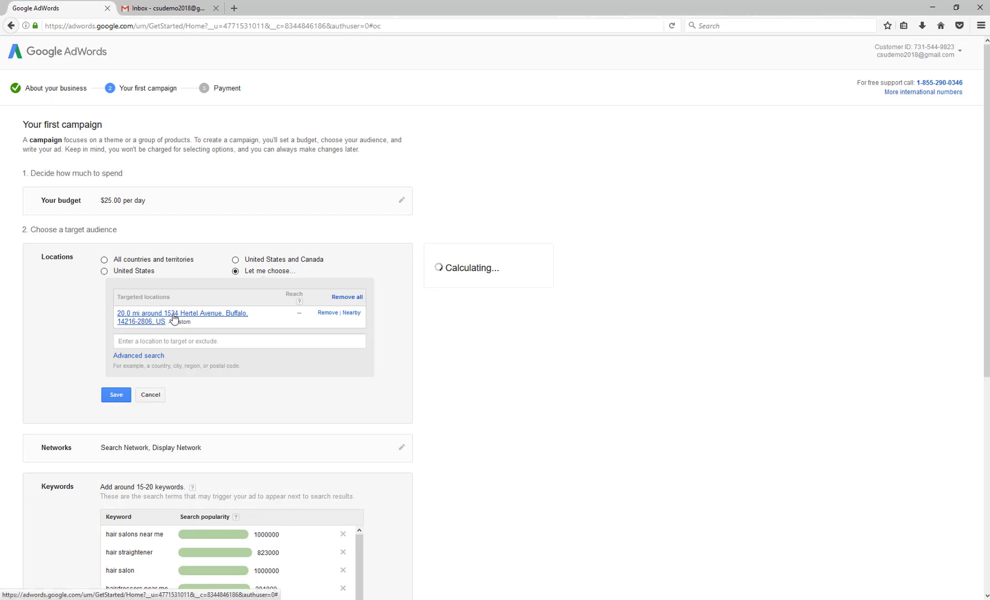
- Exclude the Display Network from the campaign's networks and save the setting
scroll(533, 411, down, 3)
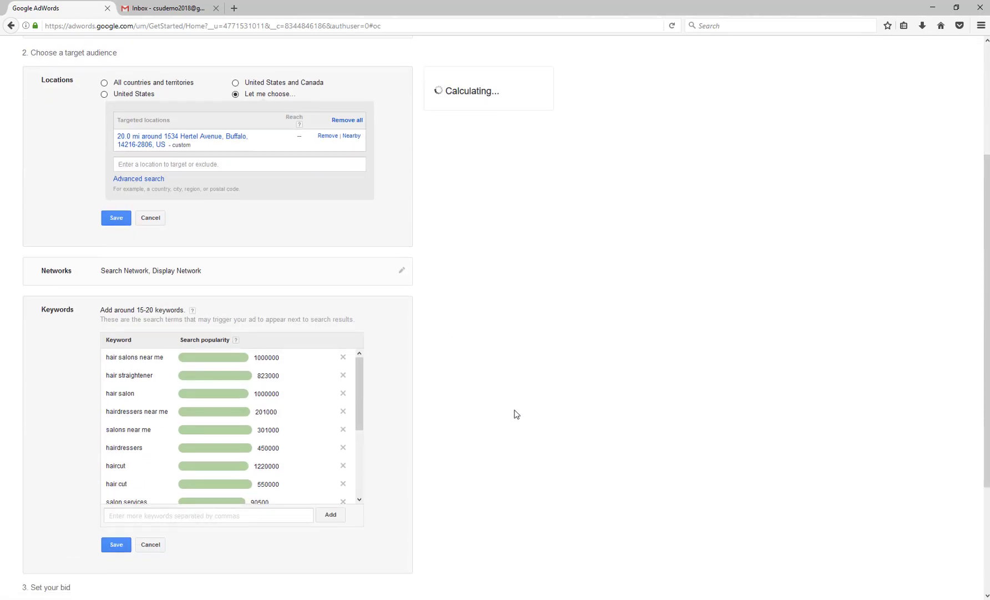
click(401, 271)
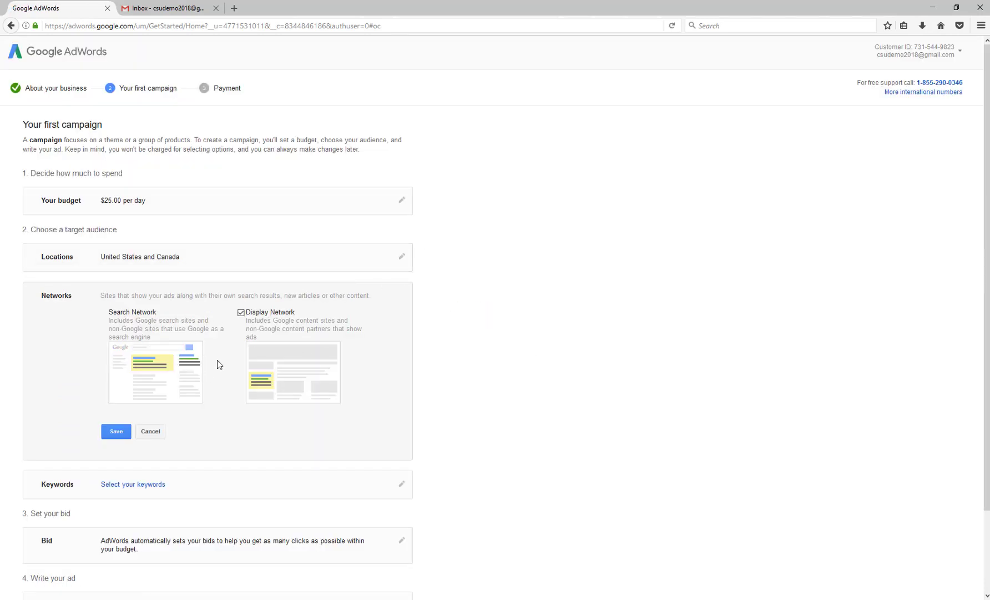
click(241, 313)
click(116, 431)
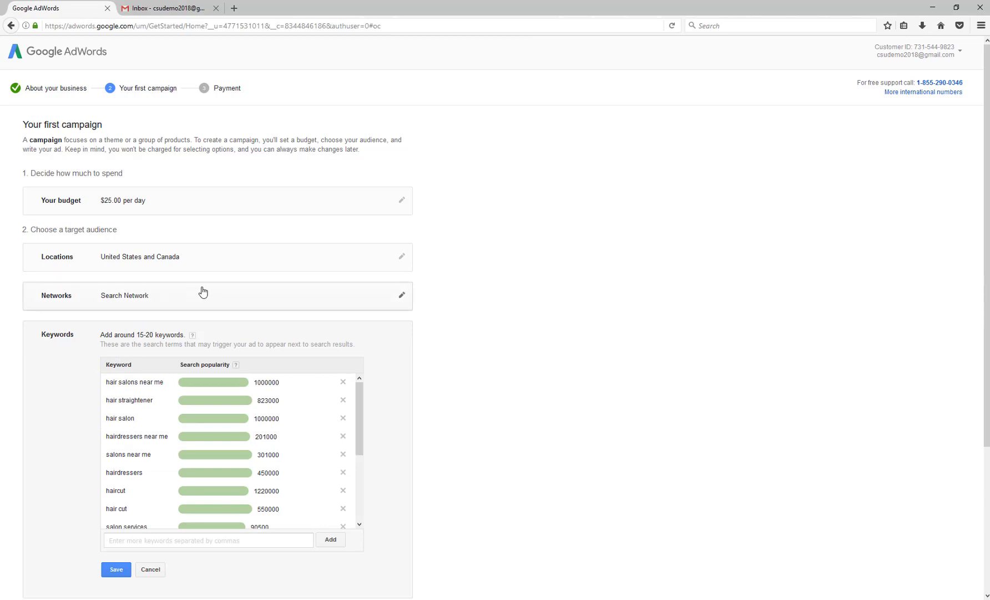
- Examine the suggested keywords and compare them with the hair extension keywords in the Notepad working notes
scroll(493, 342, down, 6)
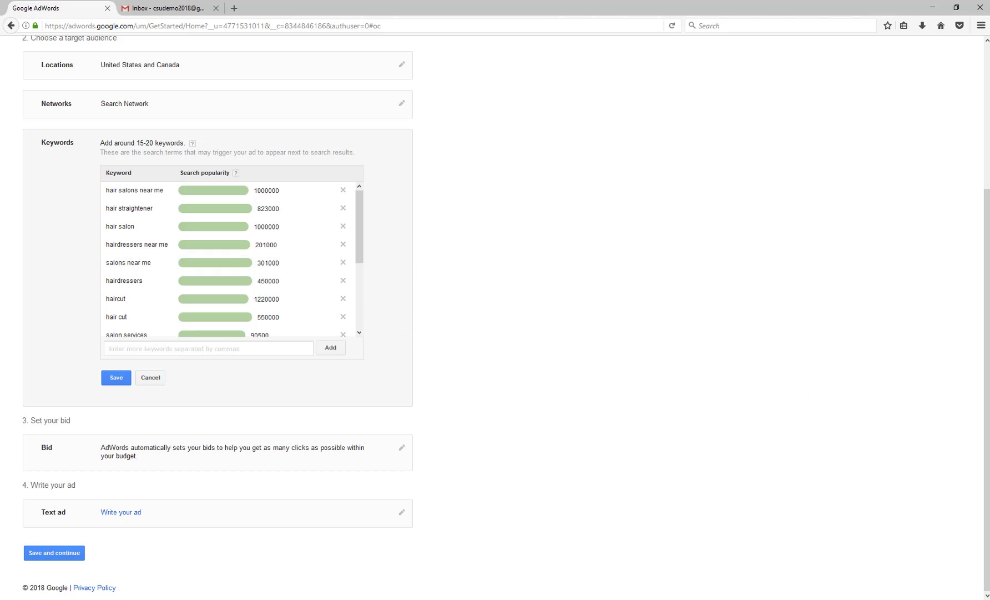
scroll(493, 317, up, 2)
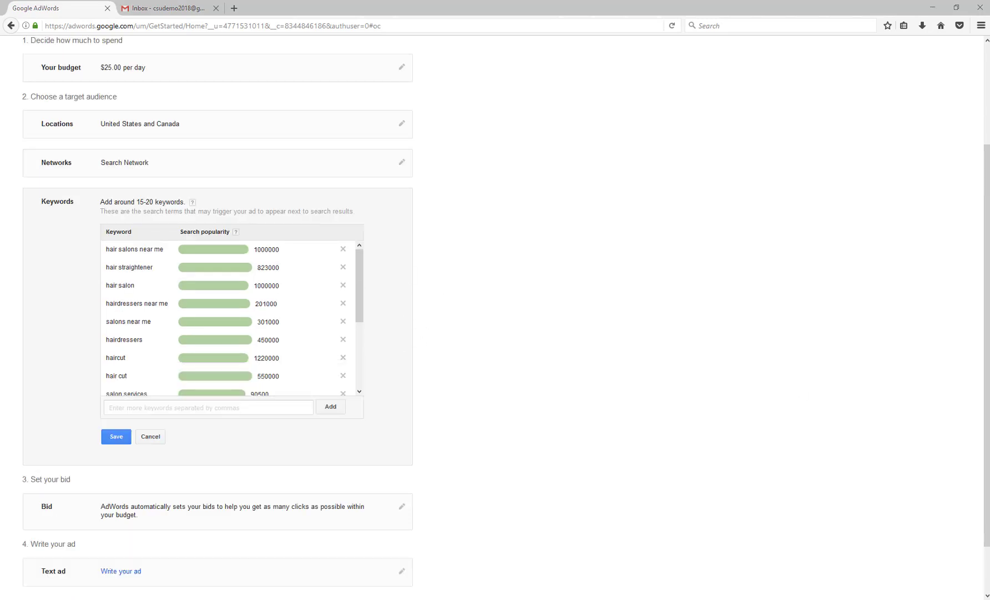
mouse_move(989, 116)
mouse_down()
mouse_move(960, 114)
mouse_move(972, 110)
mouse_up()
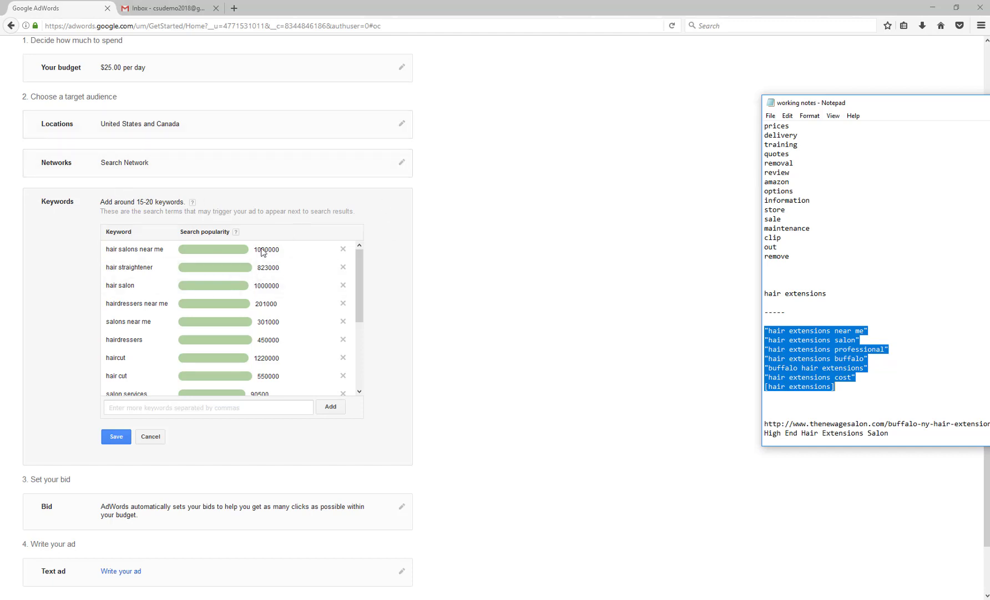
scroll(429, 277, up, 3)
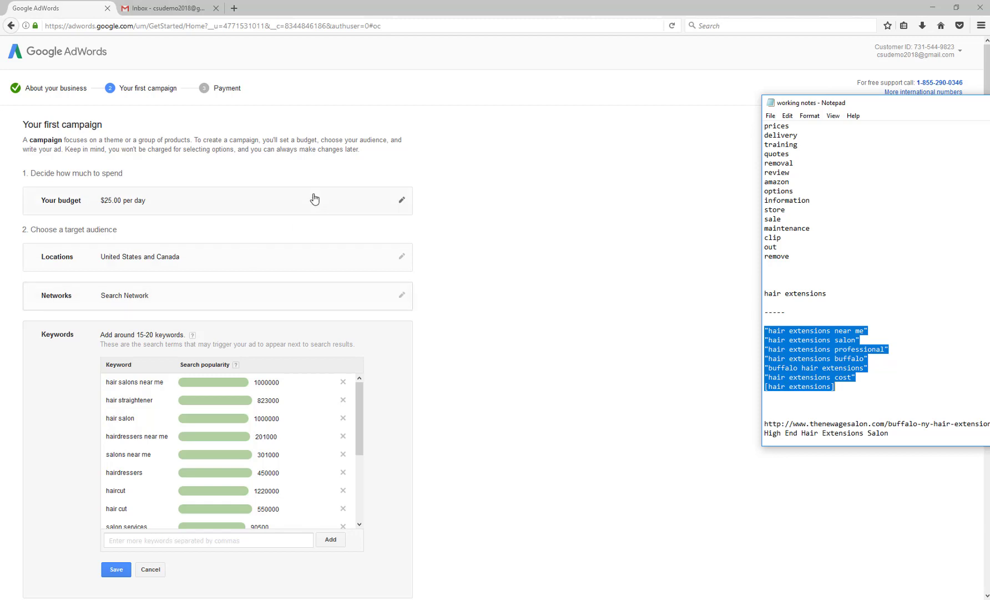
scroll(568, 304, down, 3)
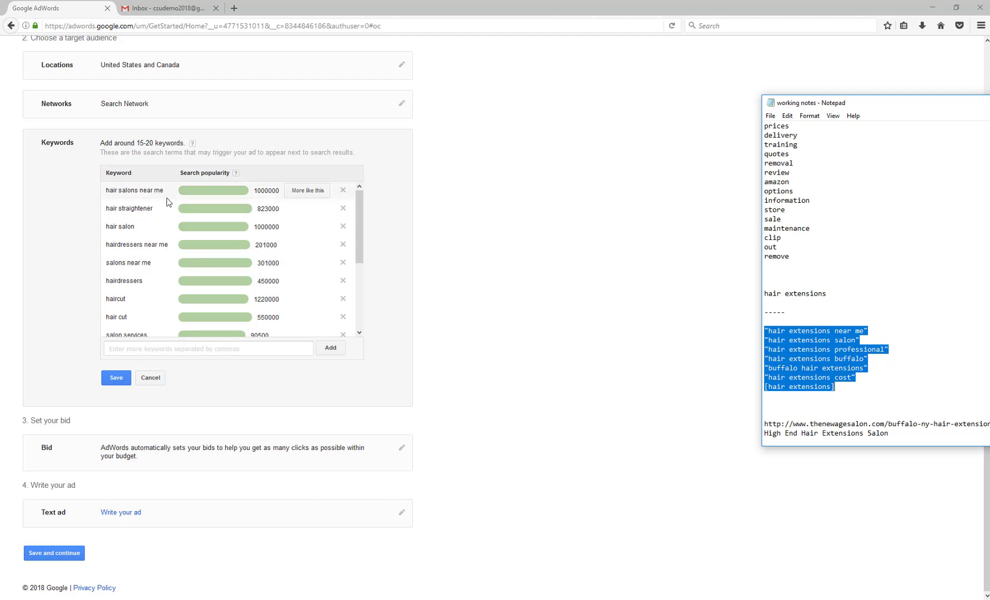
scroll(219, 217, up, 1)
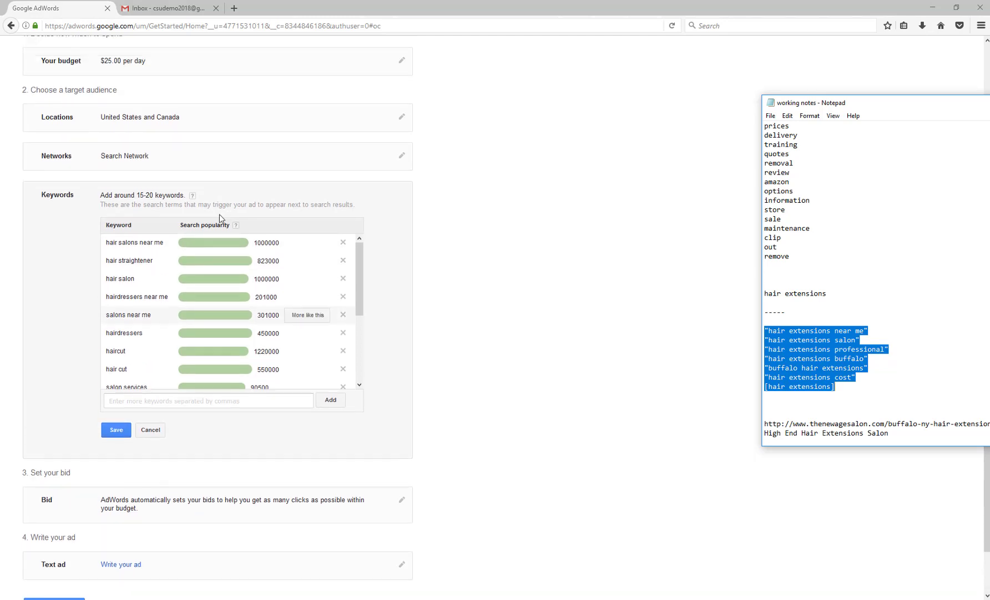
scroll(220, 217, up, 2)
scroll(193, 317, down, 4)
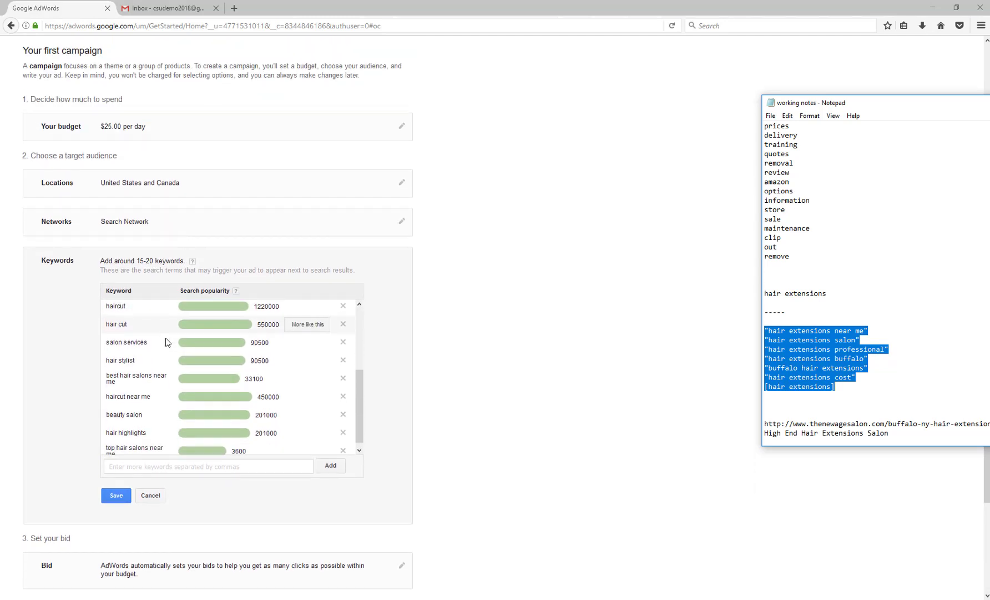
scroll(159, 347, down, 3)
scroll(157, 353, up, 1)
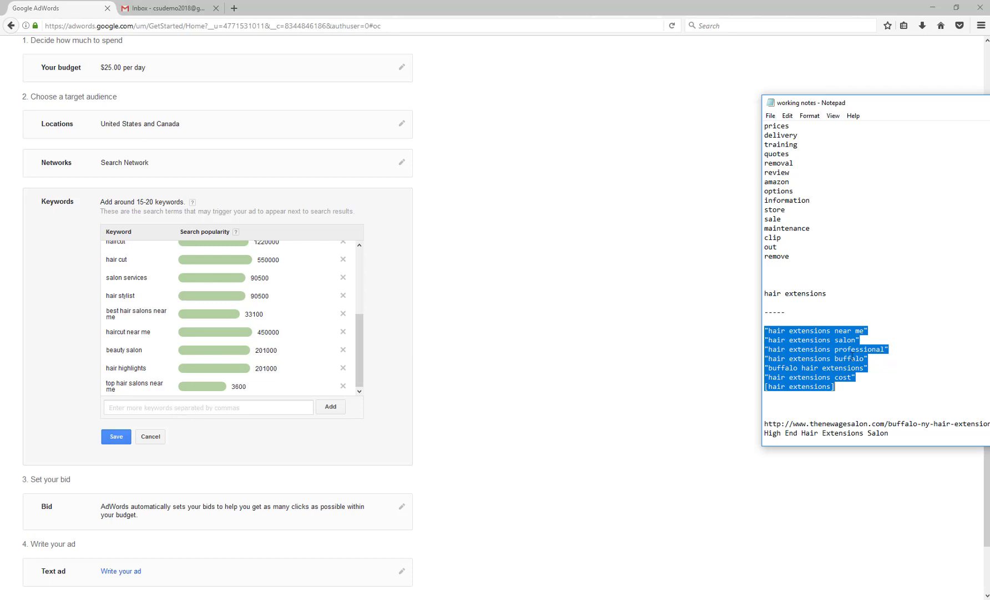
- Turn the hair extension keywords in the Notepad notes into a comma-separated list and add them to the campaign's keywords
click(880, 332)
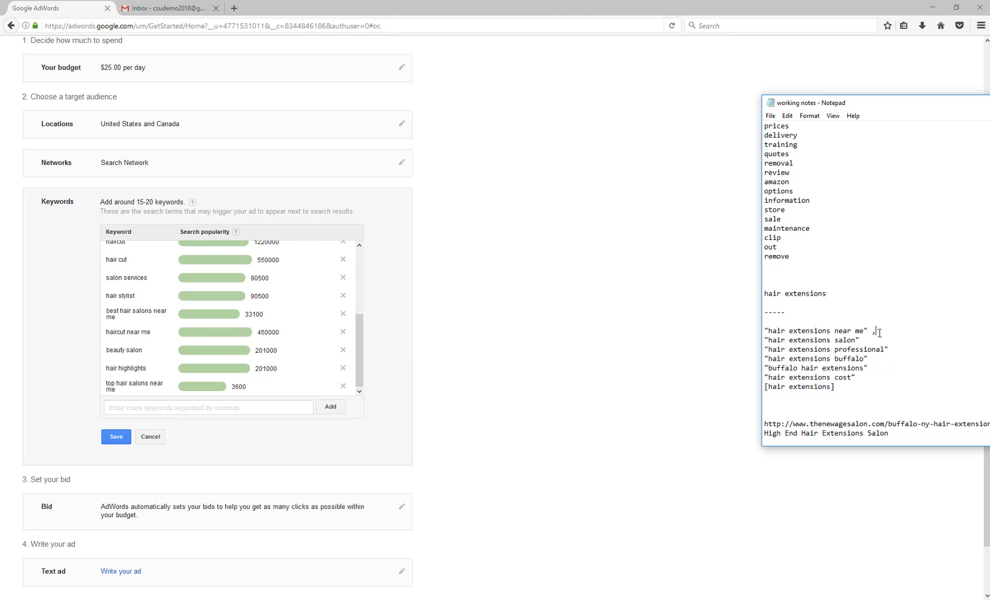
key(Delete)
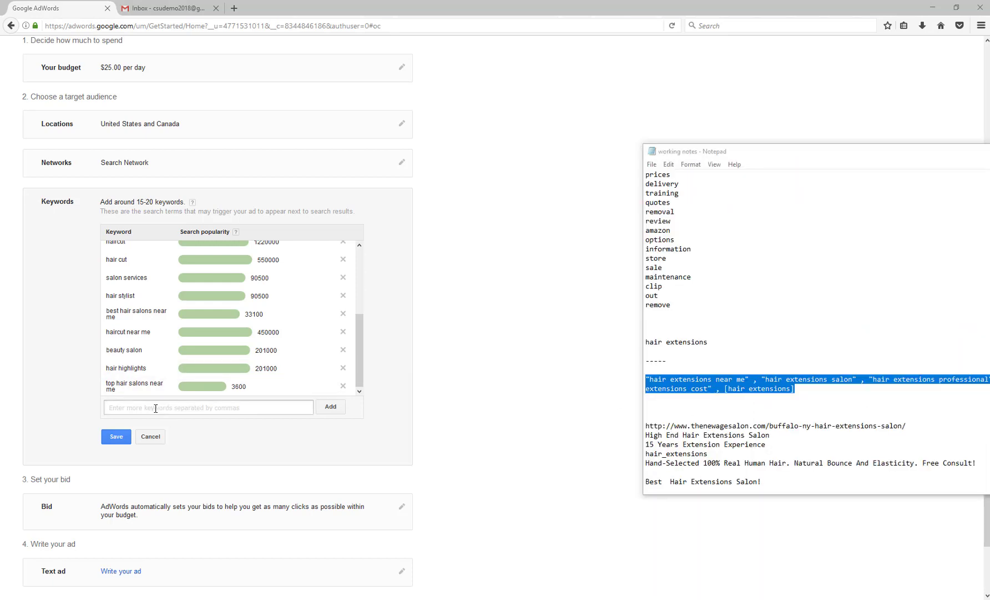
click(155, 408)
key(ctrl+v)
click(341, 410)
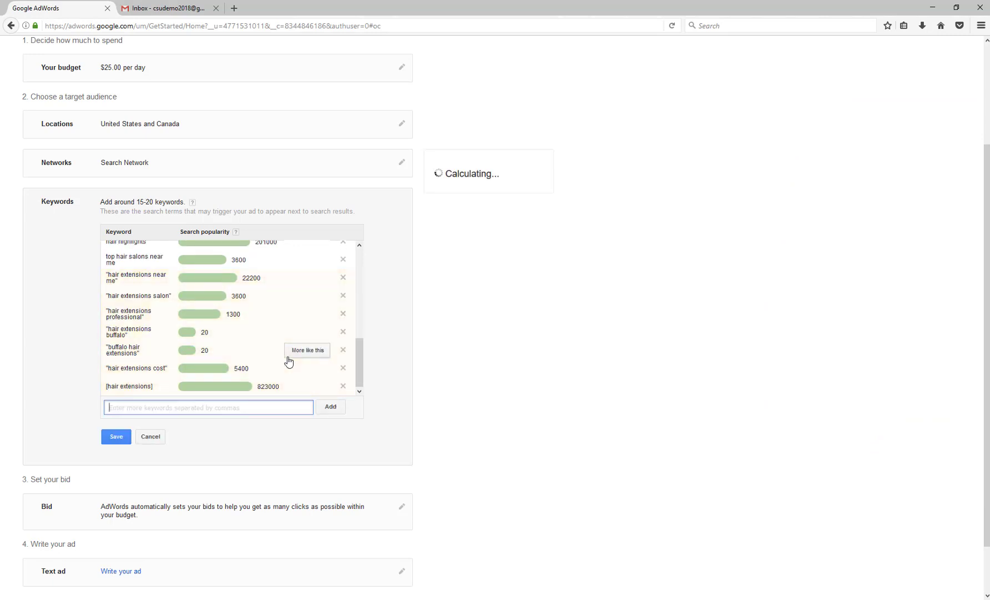
- Remove all the suggested keywords, keeping only the added hair extension keywords, and save the keyword list
scroll(305, 360, up, 10)
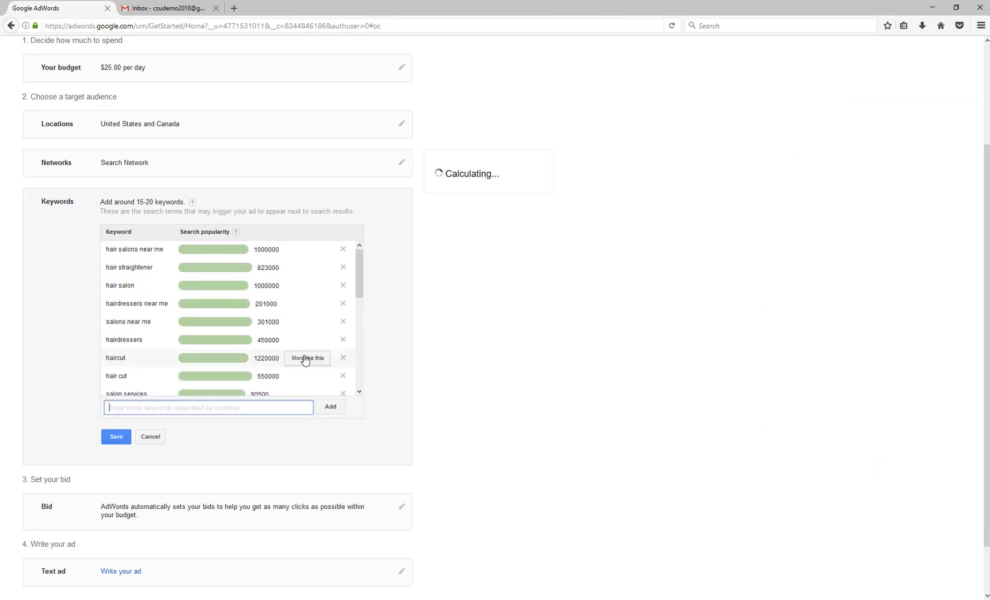
scroll(311, 360, down, 3)
scroll(311, 362, down, 5)
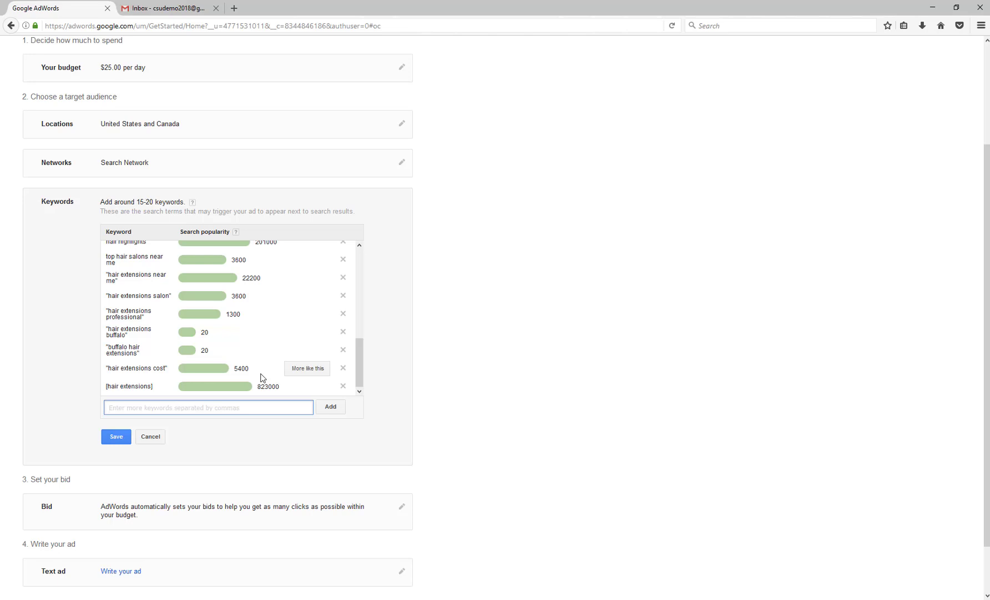
scroll(262, 378, up, 10)
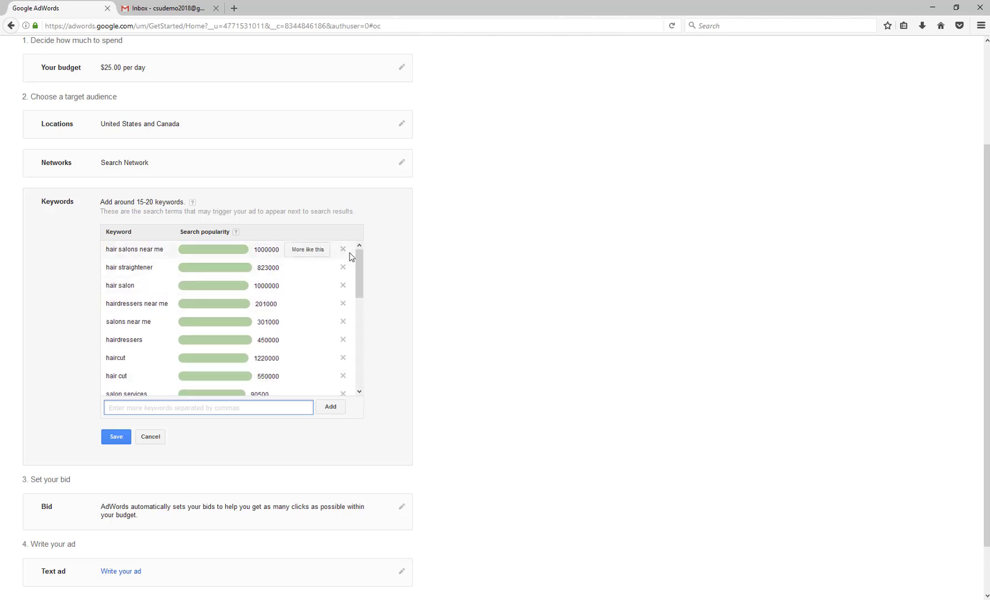
click(344, 250)
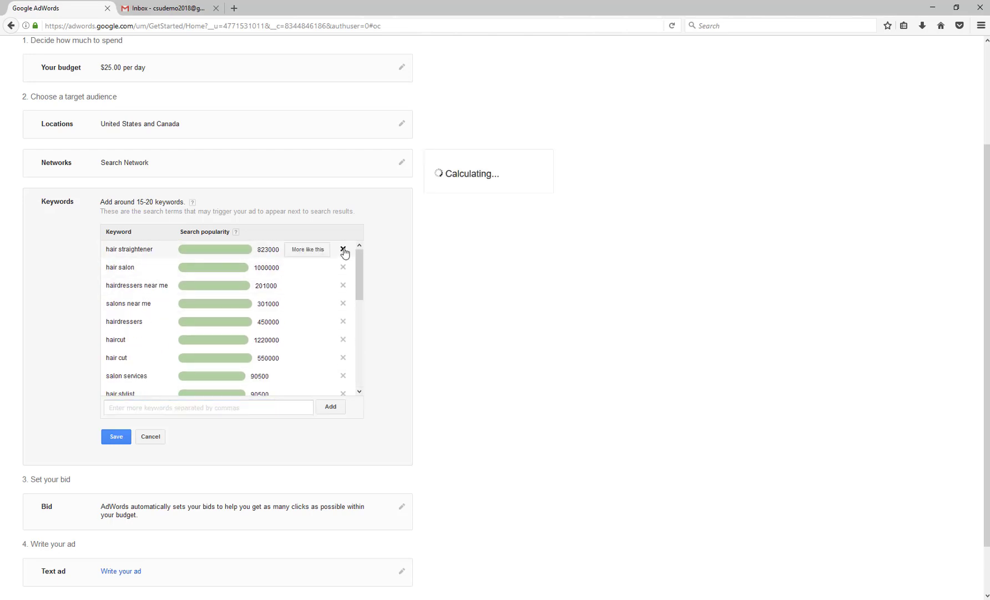
click(344, 256)
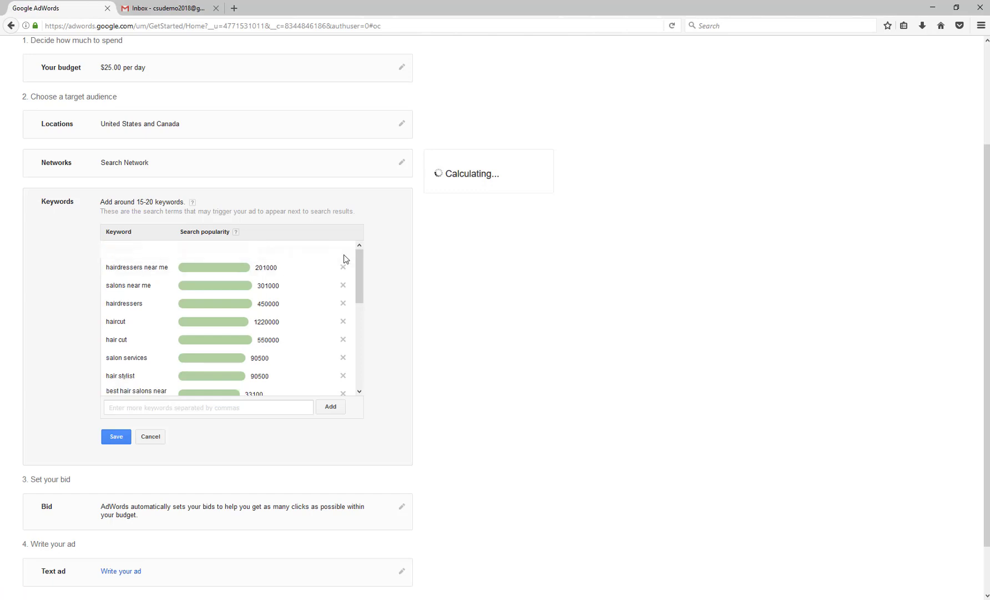
click(345, 255)
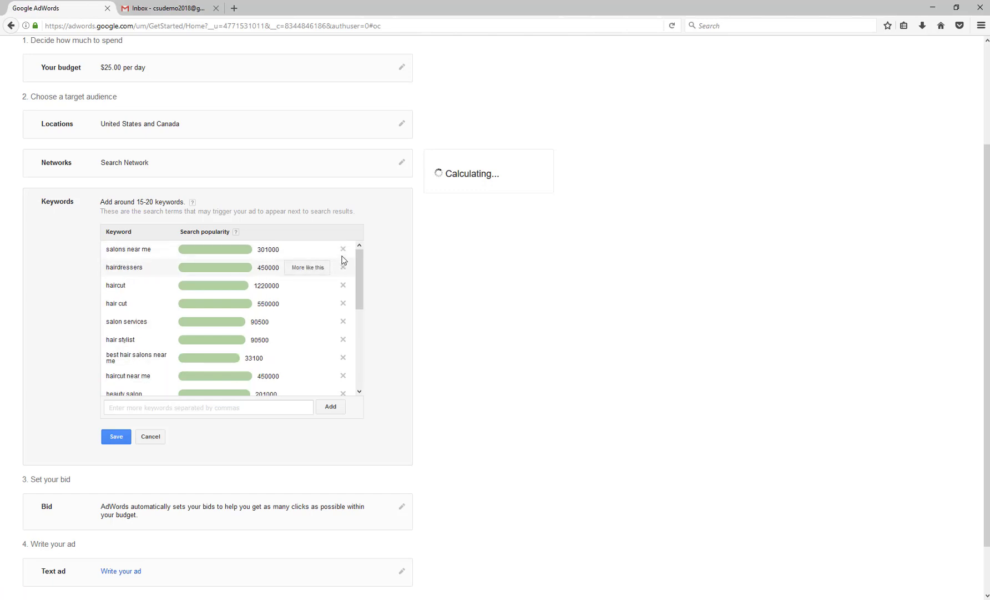
click(343, 257)
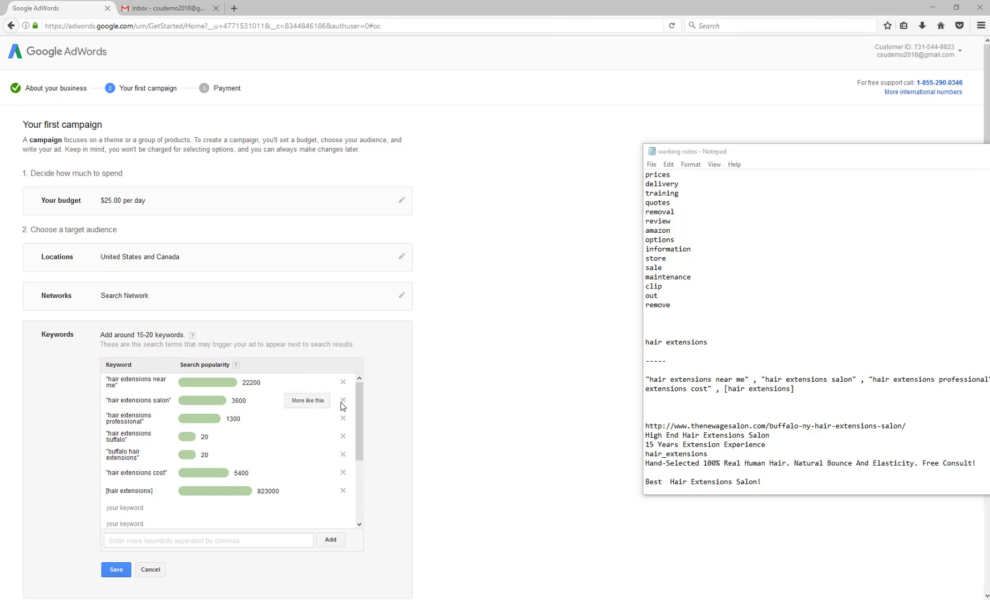
scroll(198, 477, down, 5)
click(116, 569)
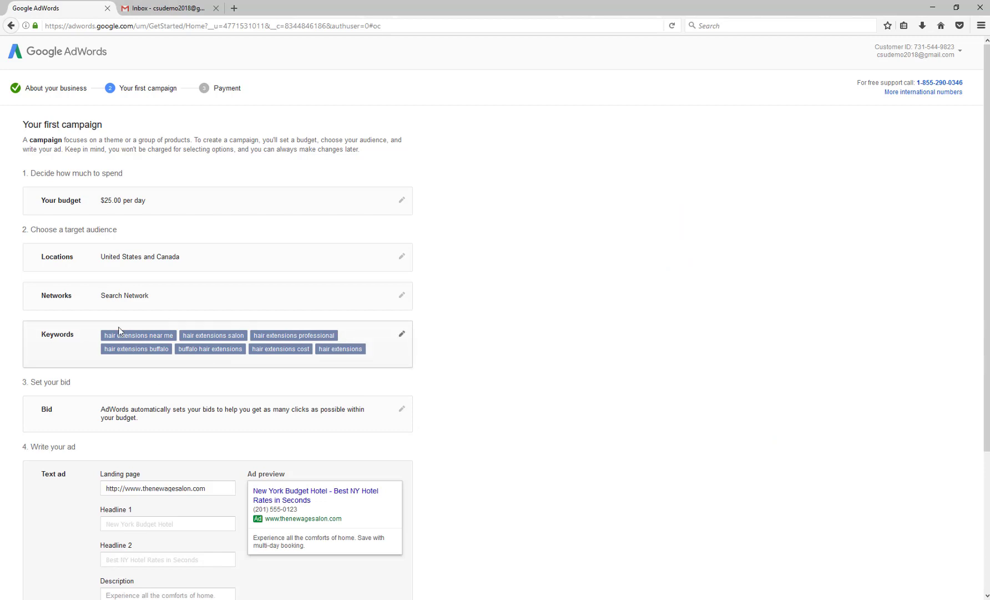
- Switch the campaign's bid to manual bidding, set it to $1.00 and save the bid
click(403, 411)
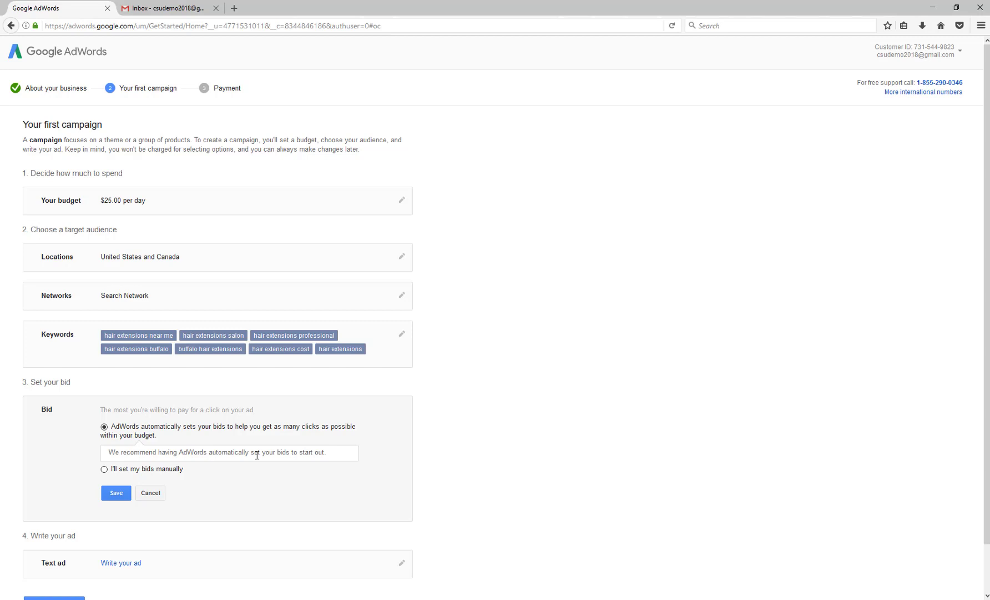
click(103, 469)
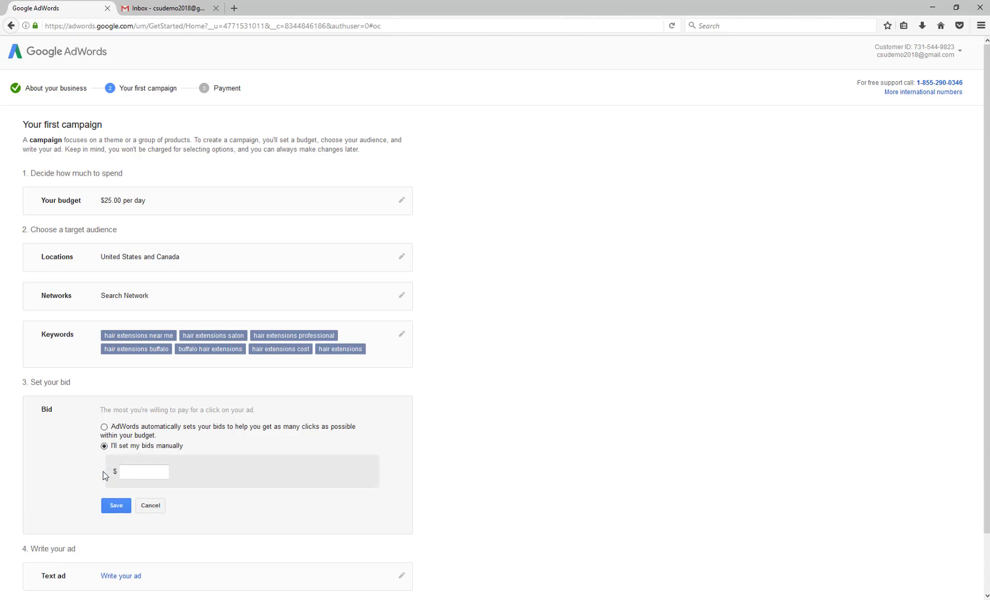
click(137, 466)
text(1.00)
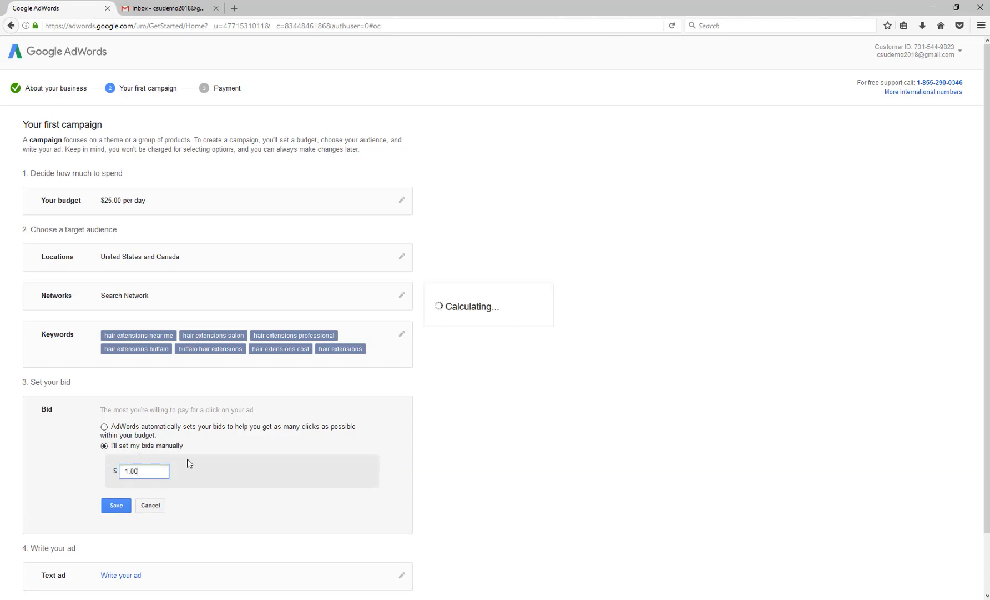
click(264, 455)
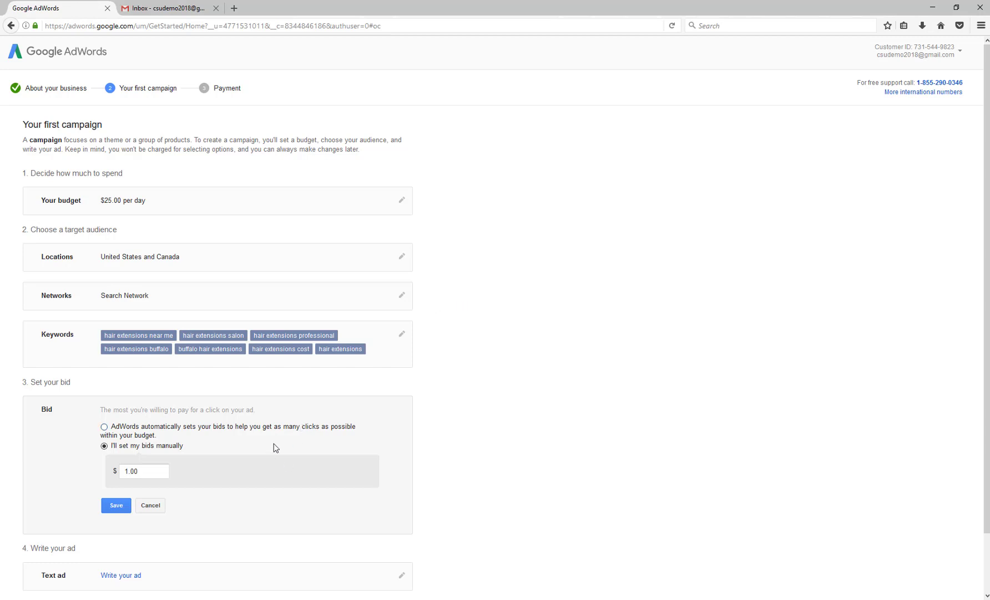
scroll(222, 456, down, 2)
click(117, 448)
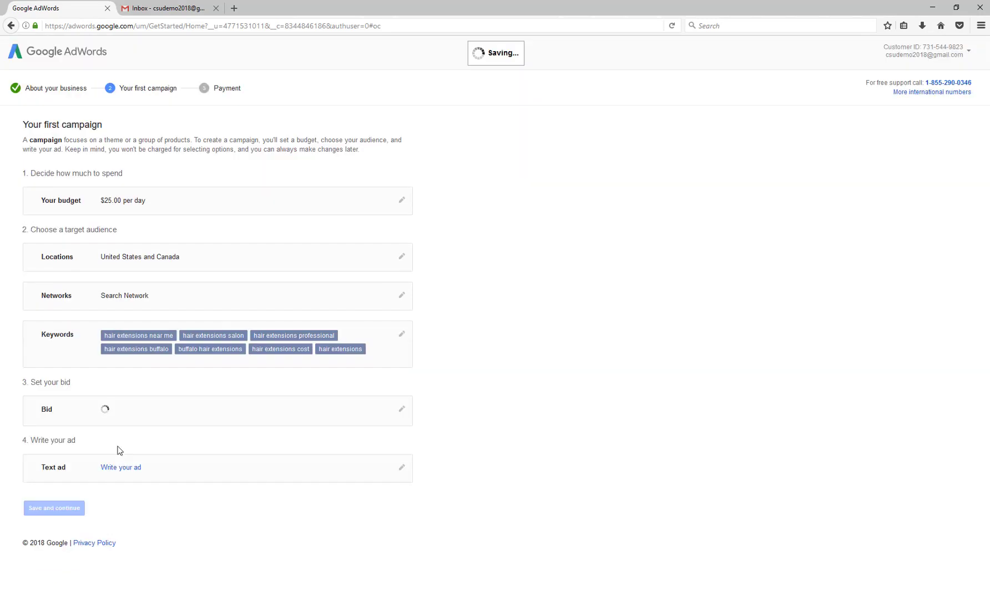
- Complete the text ad with headlines "High End Hair Extensions Salon" and "15 Years Extension Experience" from the notes, save it and continue to payment
scroll(430, 425, down, 3)
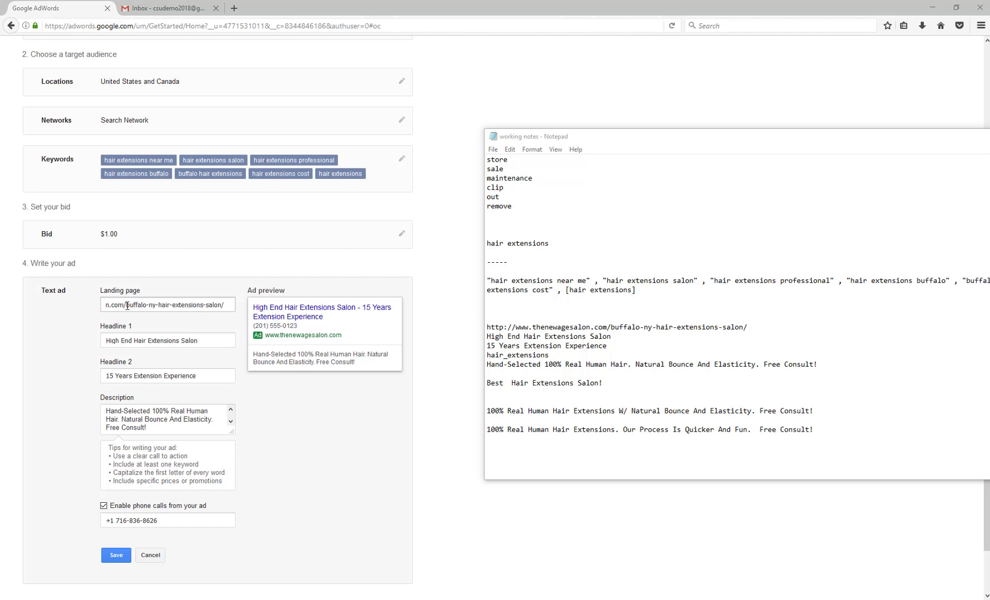
drag(128, 305, 224, 305)
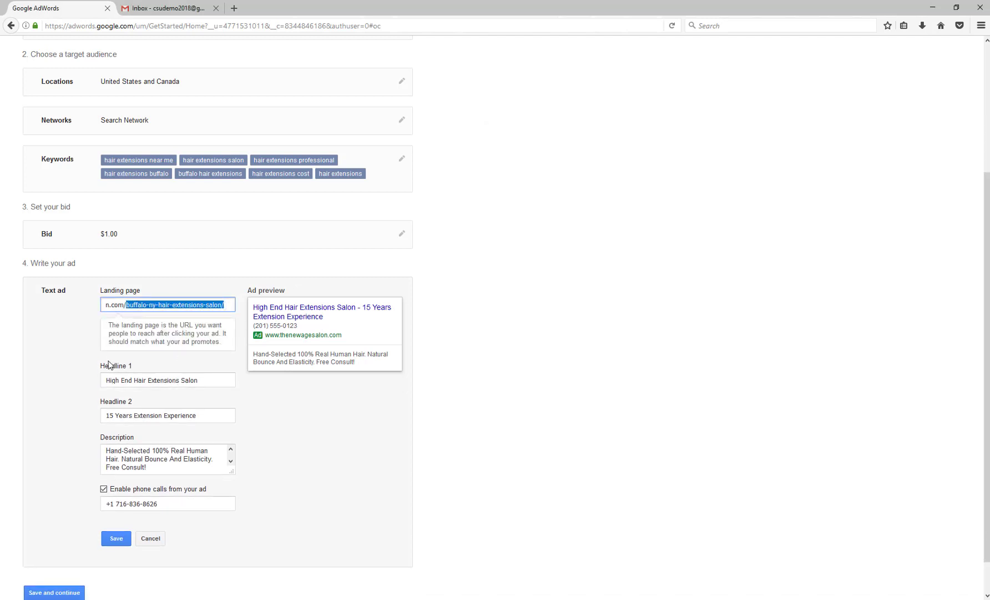
click(201, 416)
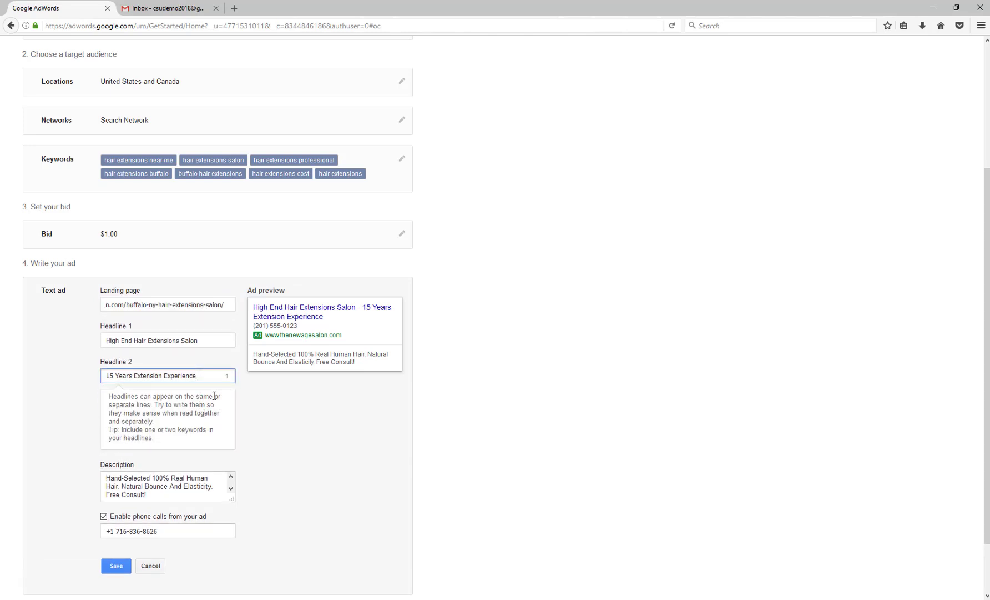
click(211, 340)
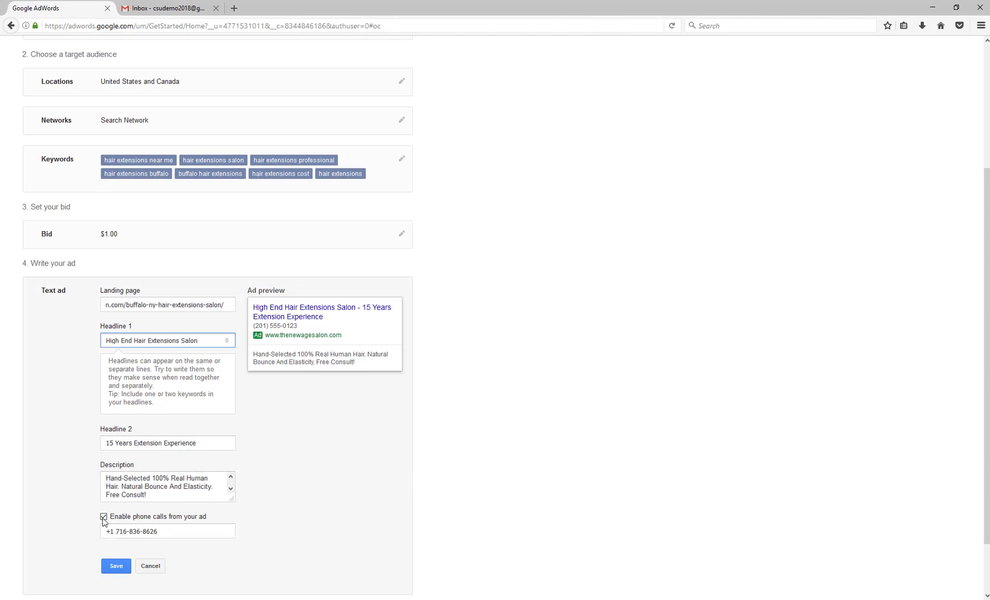
click(117, 570)
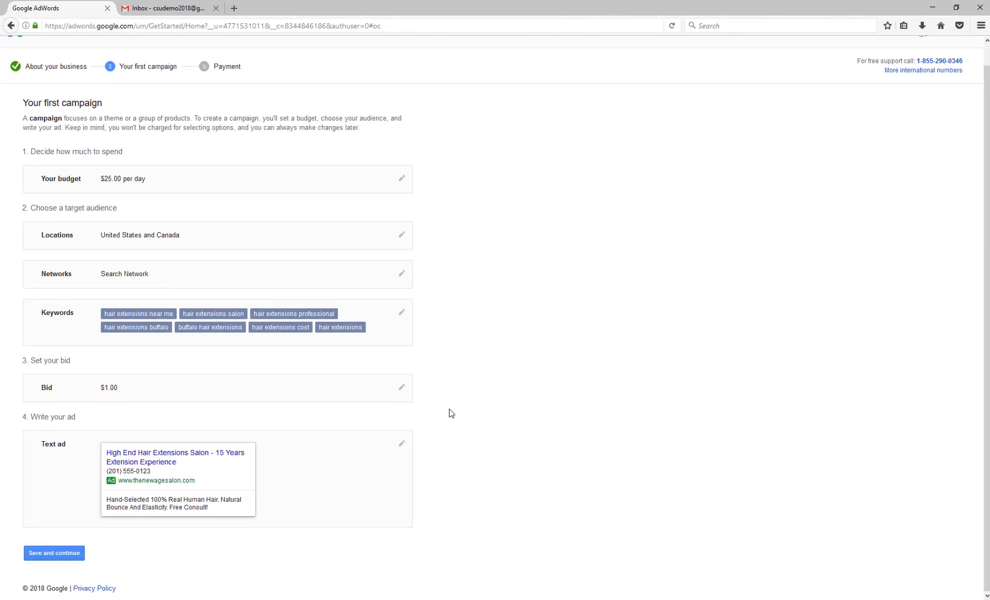
click(44, 558)
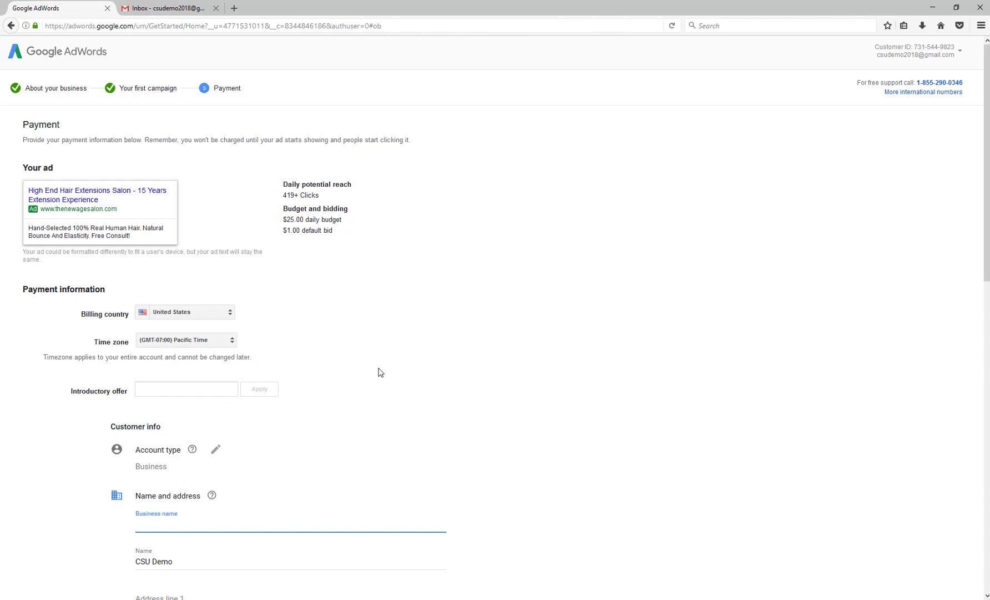
- Examine the payment form, from billing country, time zone and introductory offer through customer info and payment method to the advertising terms
scroll(306, 366, down, 7)
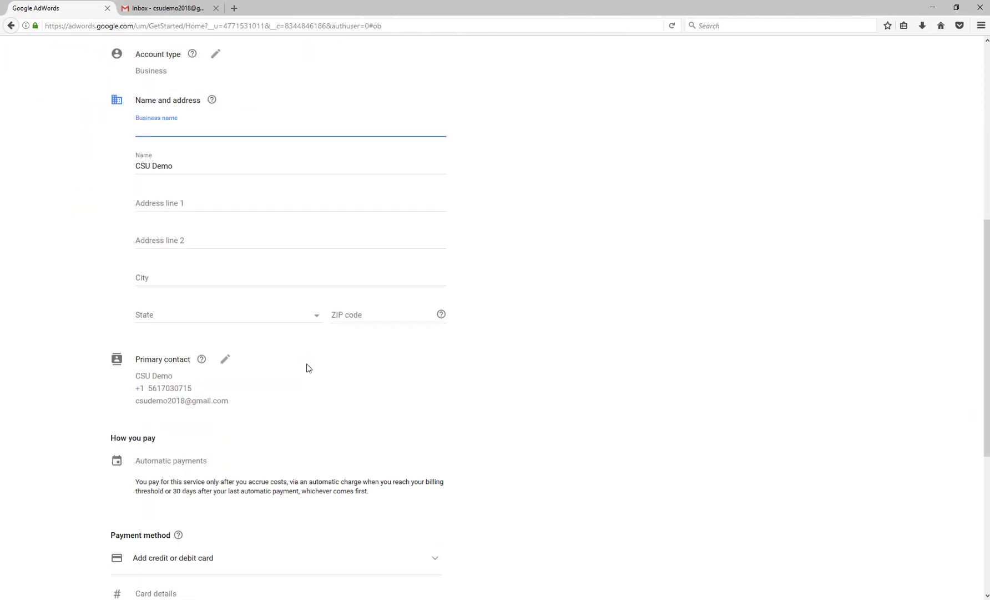
scroll(308, 368, down, 3)
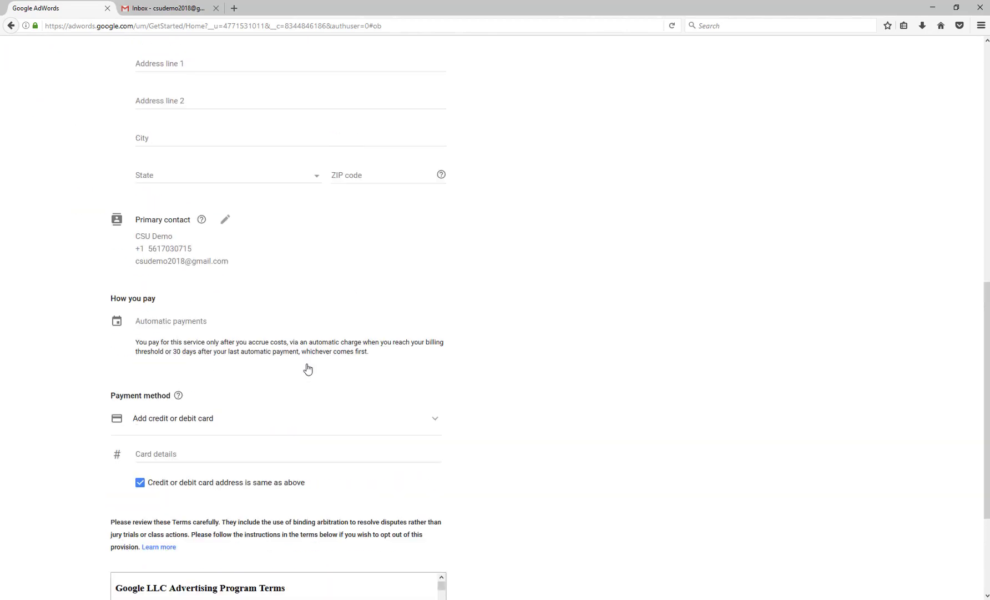
scroll(308, 369, up, 10)
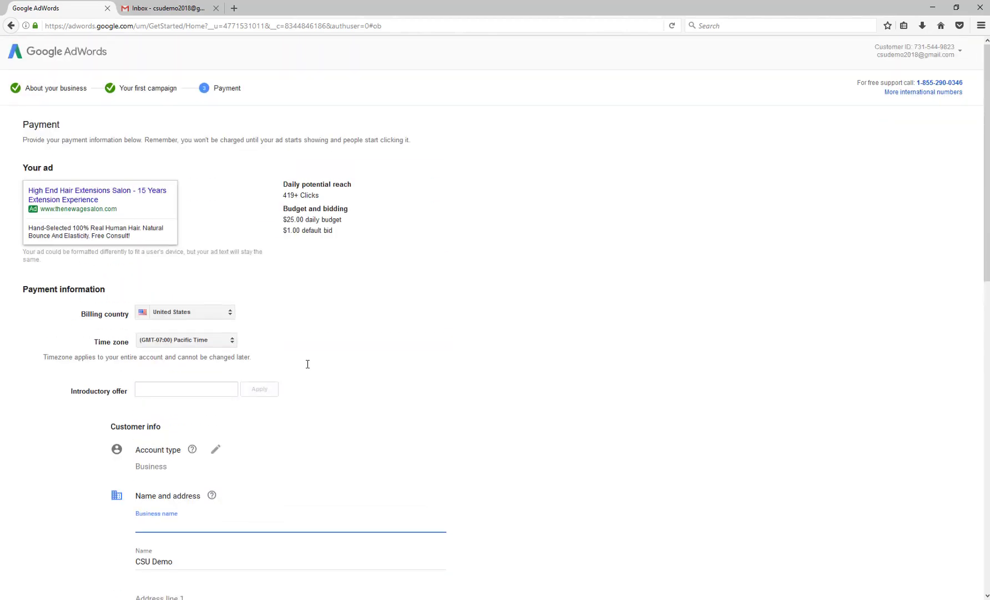
scroll(307, 365, down, 13)
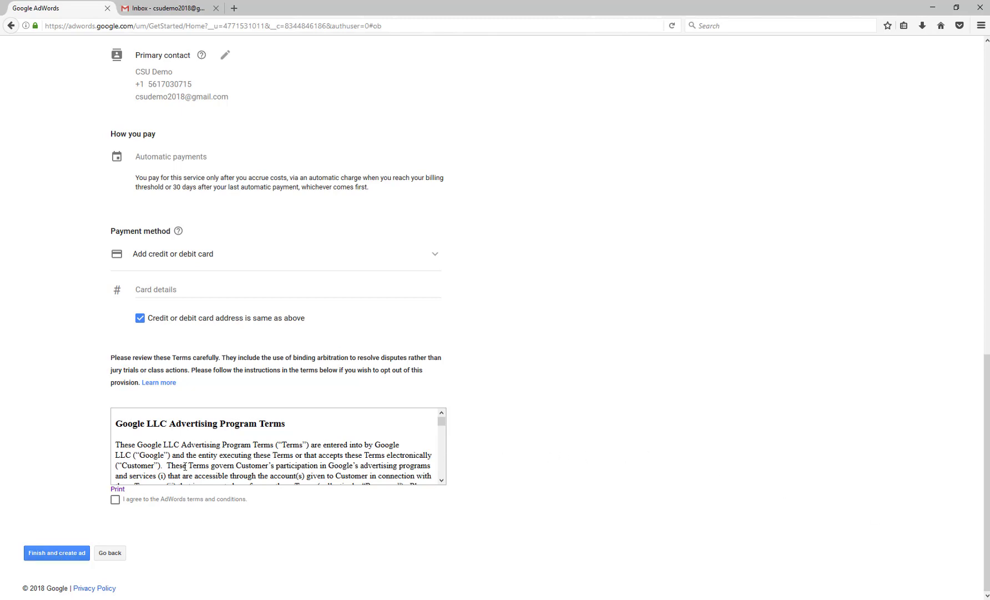
scroll(460, 274, up, 12)
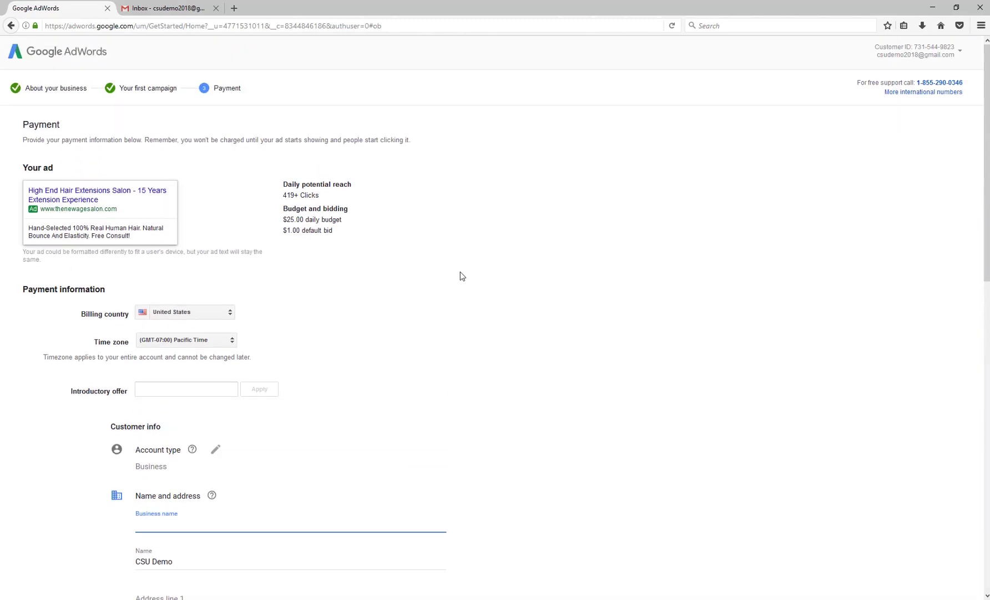
scroll(427, 389, down, 3)
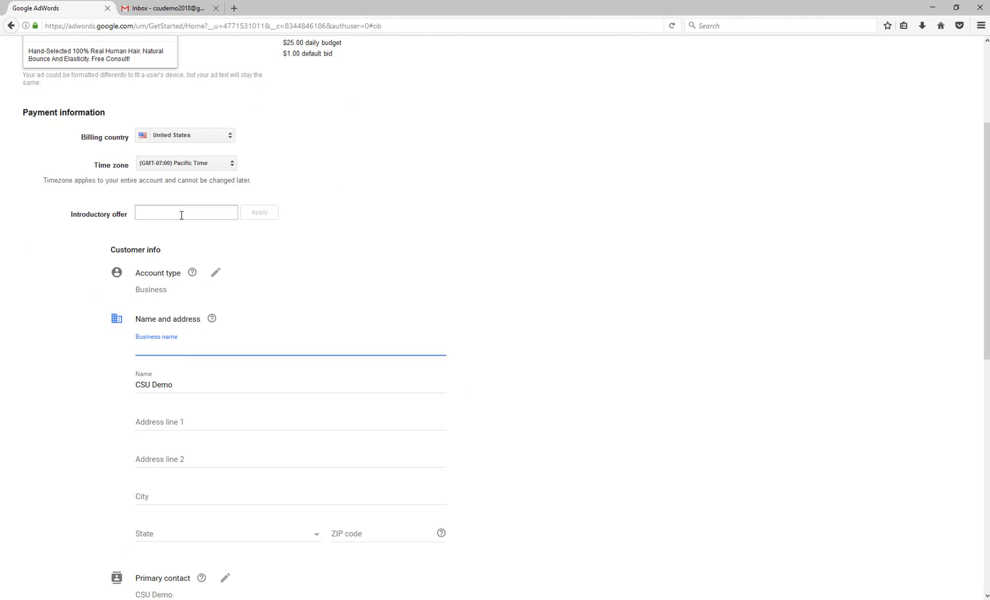
click(181, 215)
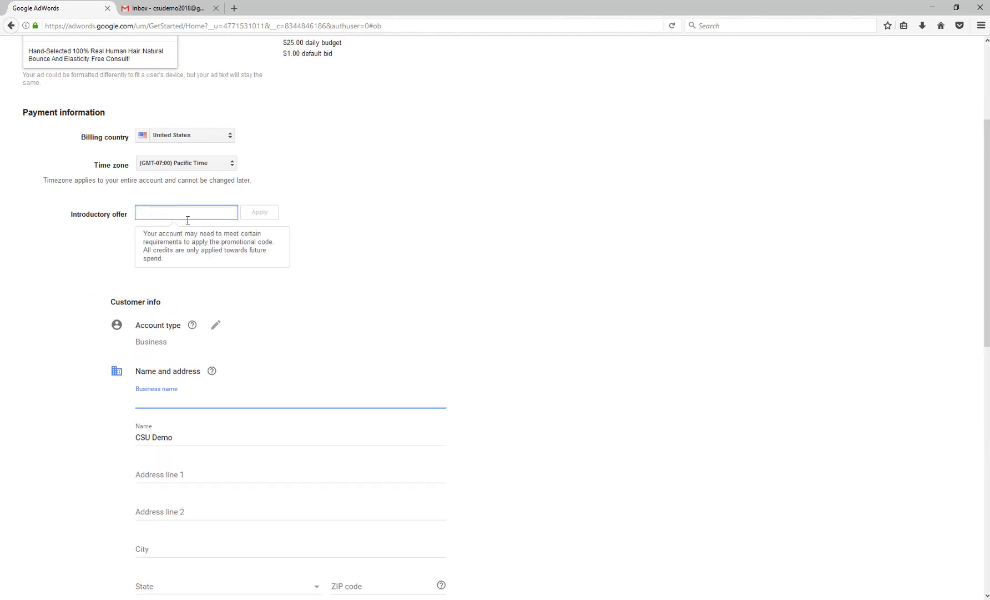
click(369, 227)
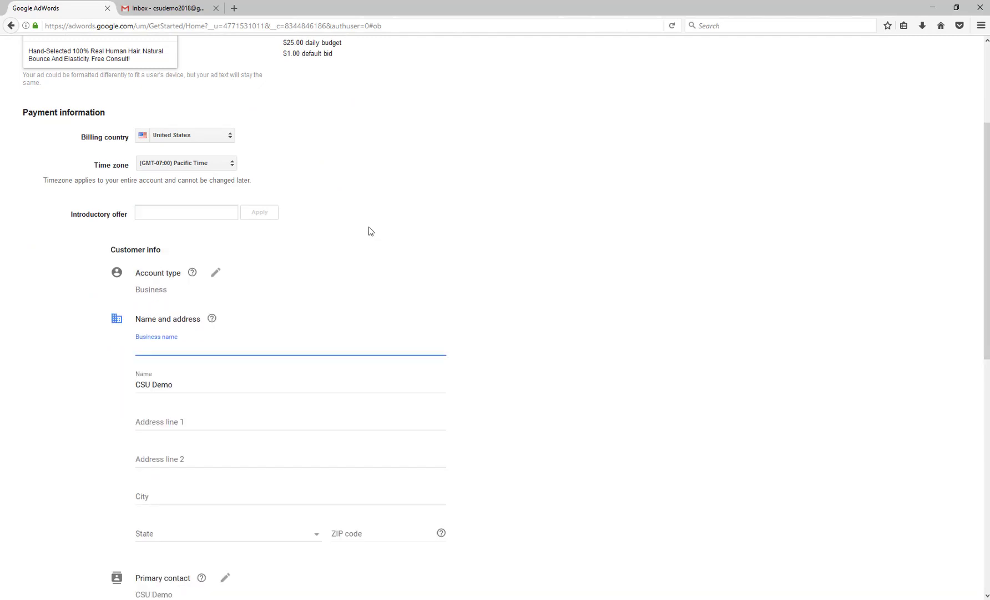
scroll(562, 262, down, 3)
scroll(562, 262, up, 3)
scroll(563, 262, down, 4)
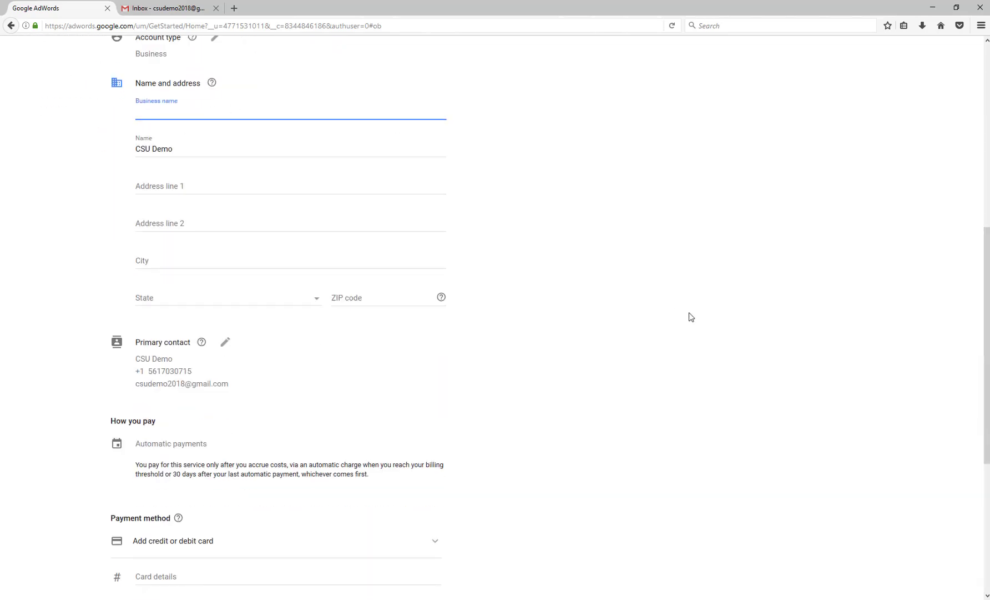
scroll(616, 317, down, 5)
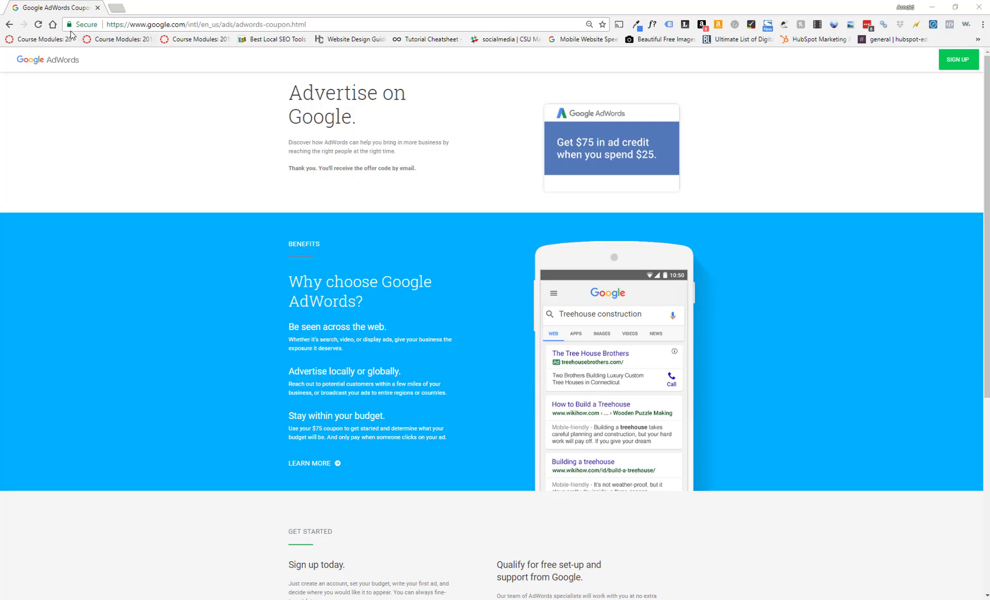
- Return from the AdWords coupon page to the search results for "google introductory offer" and close that page
click(9, 25)
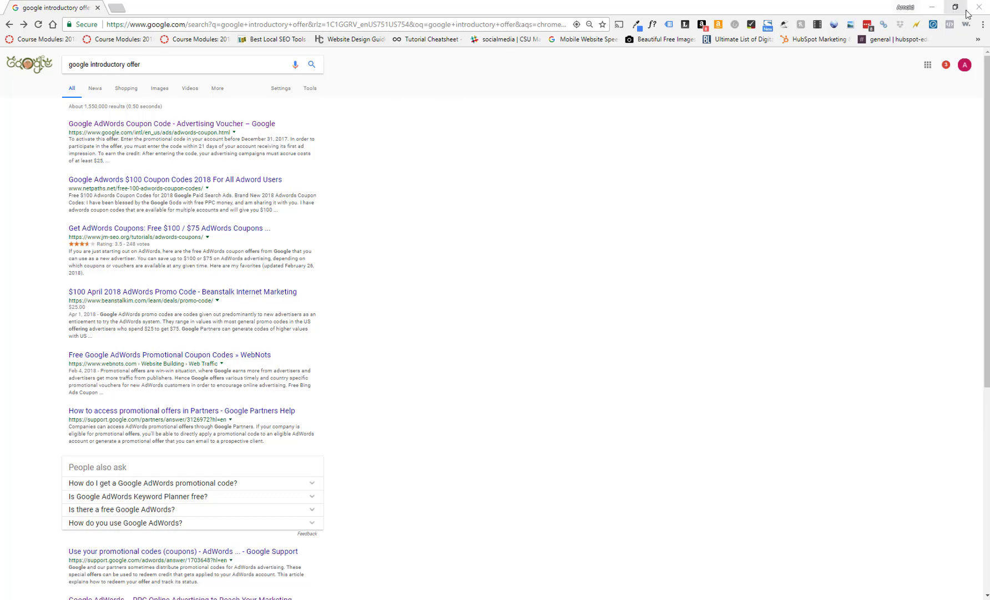
click(99, 9)
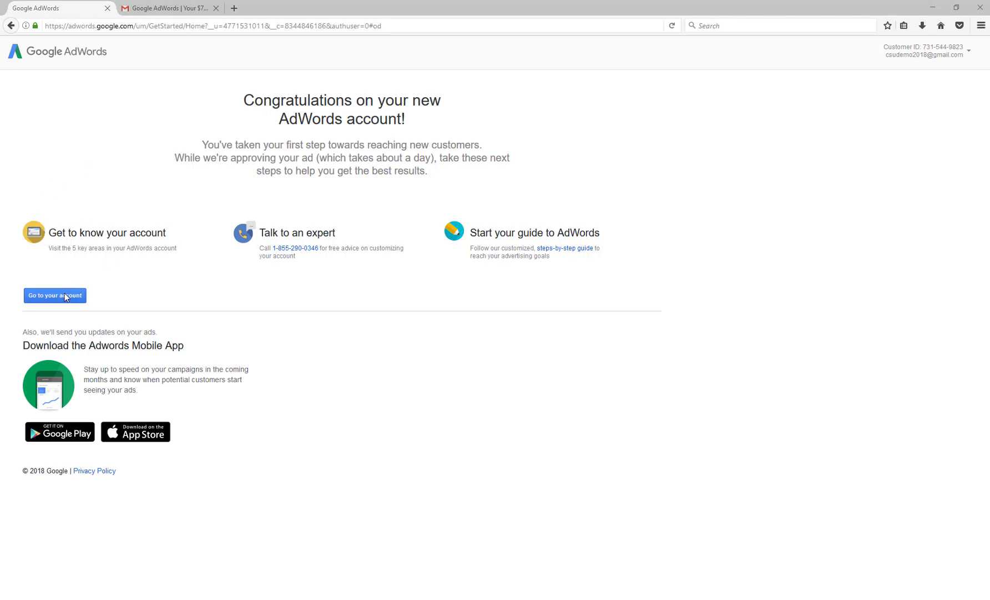
- Go to the new AdWords account and exit the step-by-step welcome guide
click(47, 297)
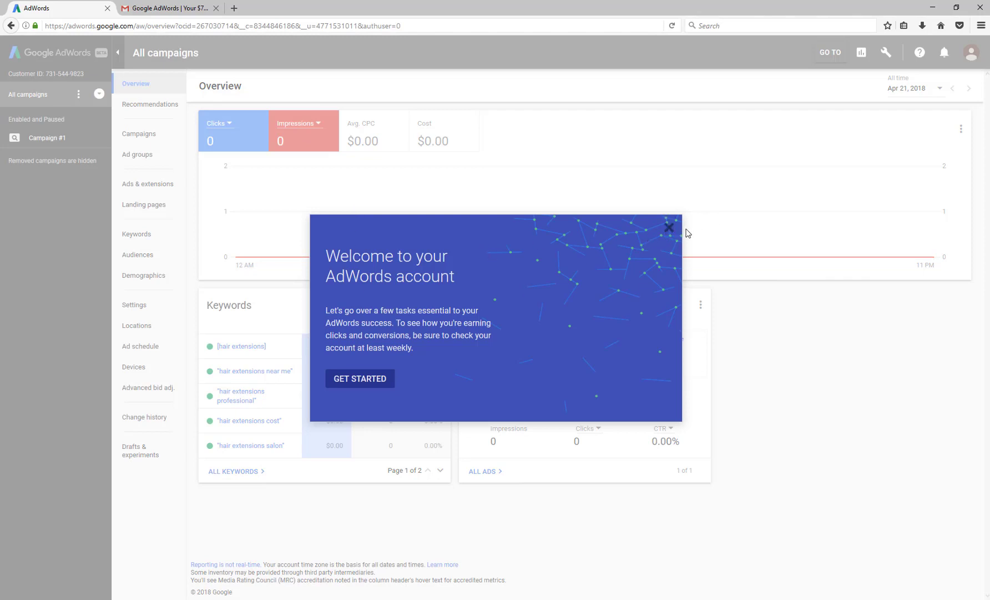
click(668, 228)
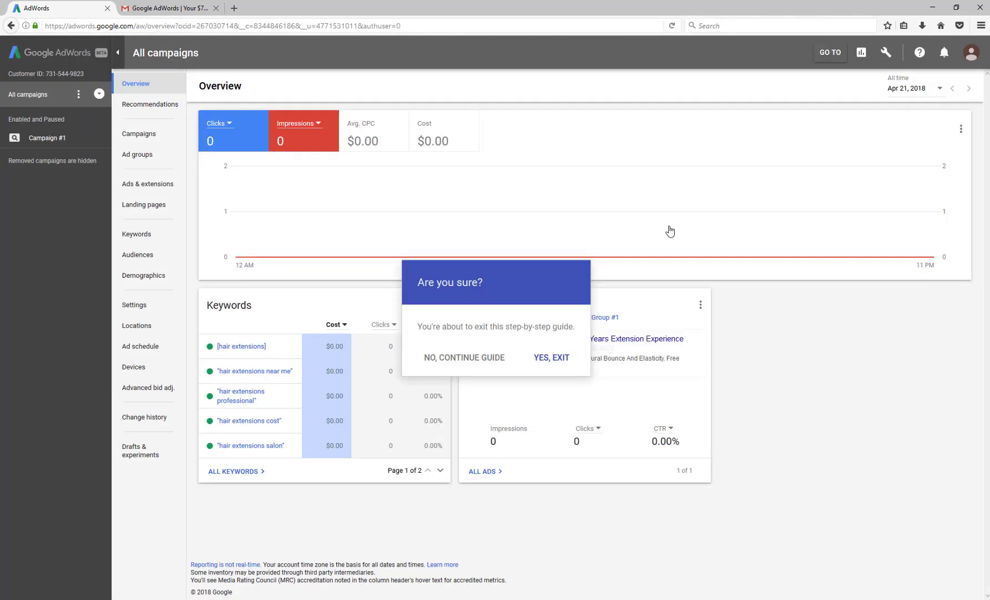
click(543, 362)
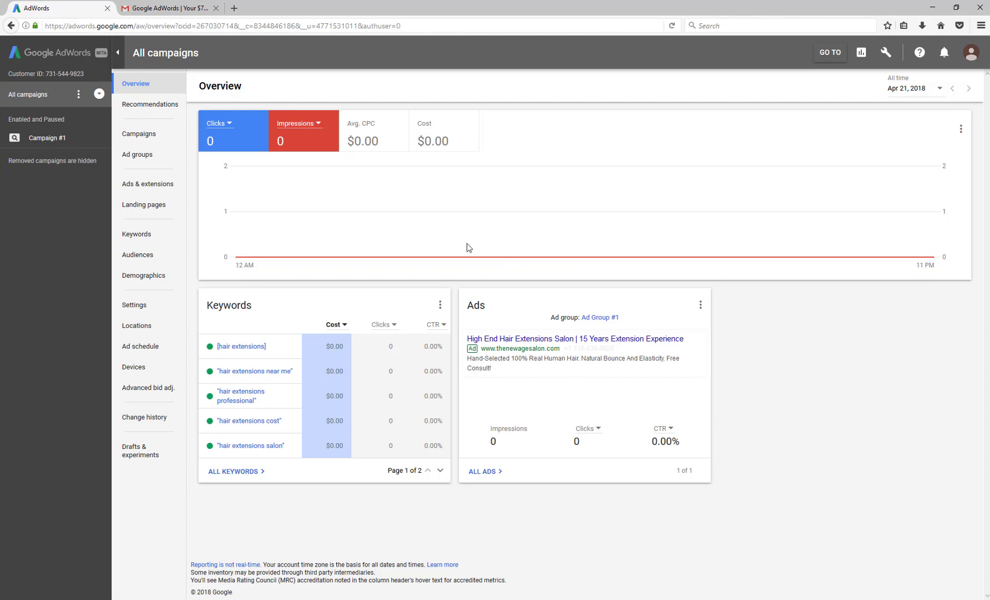
- View the overviews of Campaign #1 and its Ad Group #1
click(48, 139)
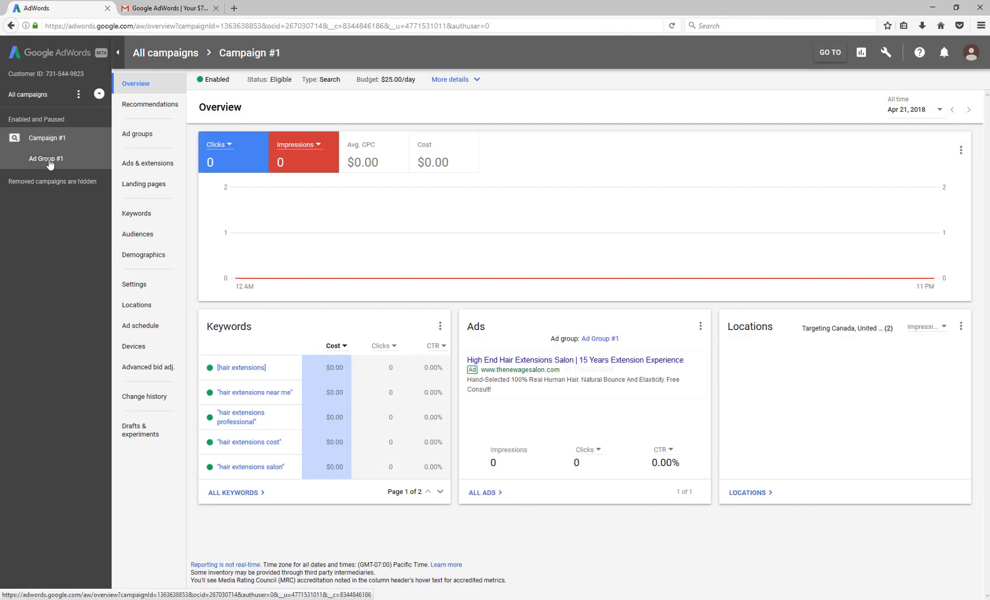
click(50, 162)
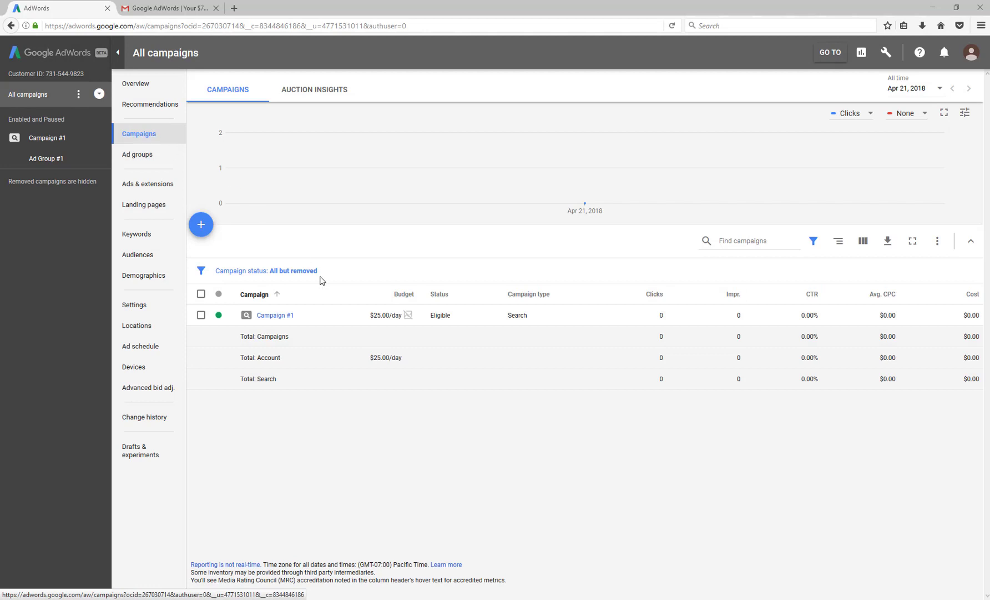
- Rename Campaign #1 as "Hair Extensions" in the list of campaigns and save the name
mouse_move(234, 318)
click(303, 317)
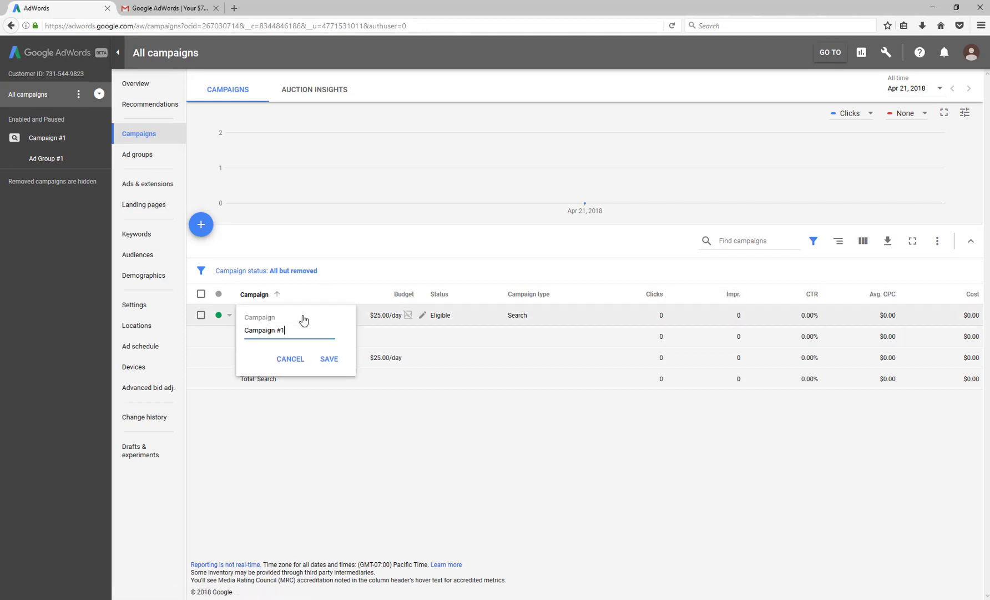
drag(293, 327, 245, 333)
text(H)
key(BackSpace)
text(Hair Extensions)
click(336, 356)
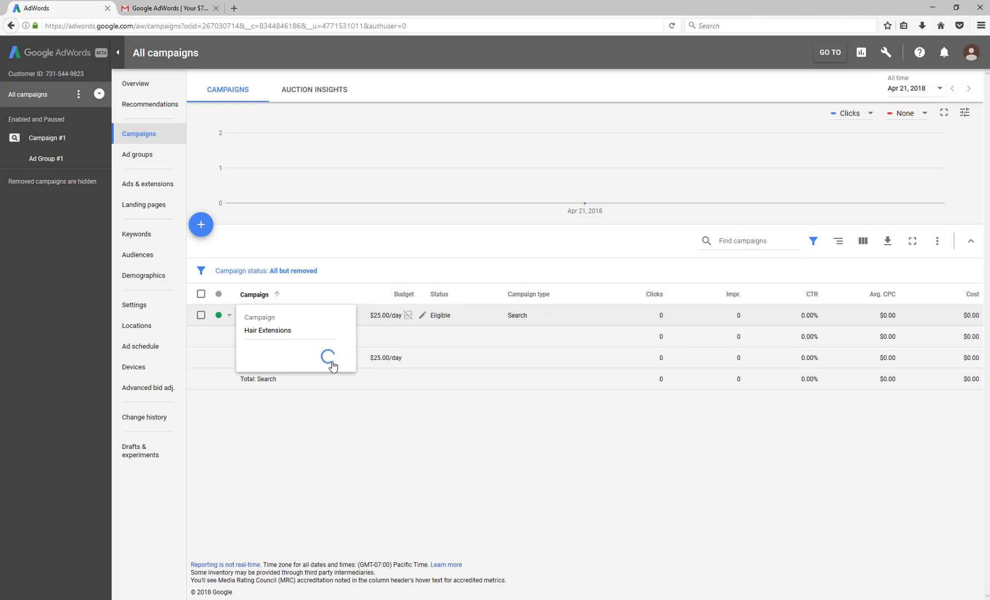
- Rename Ad Group #1 of the Hair Extensions campaign as "Exact Match Keywords" and save the name
click(139, 155)
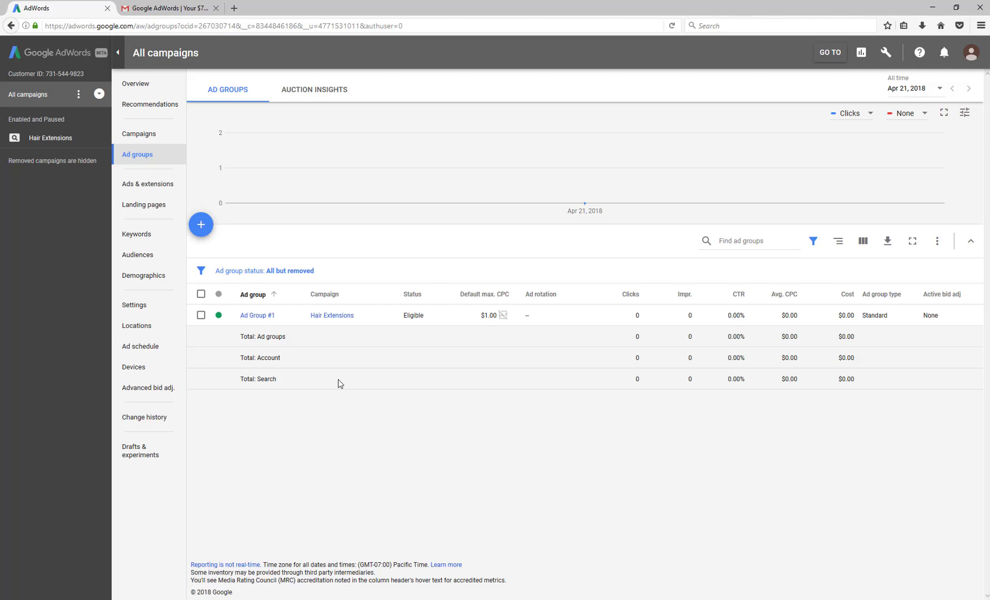
click(282, 315)
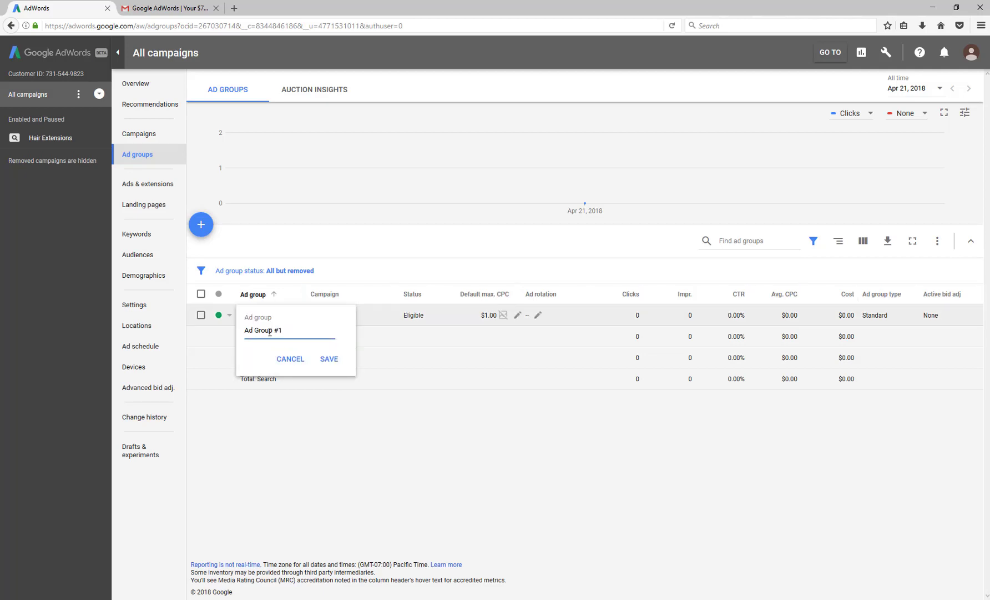
drag(284, 331, 245, 332)
text(Exact Match Keywords)
click(329, 360)
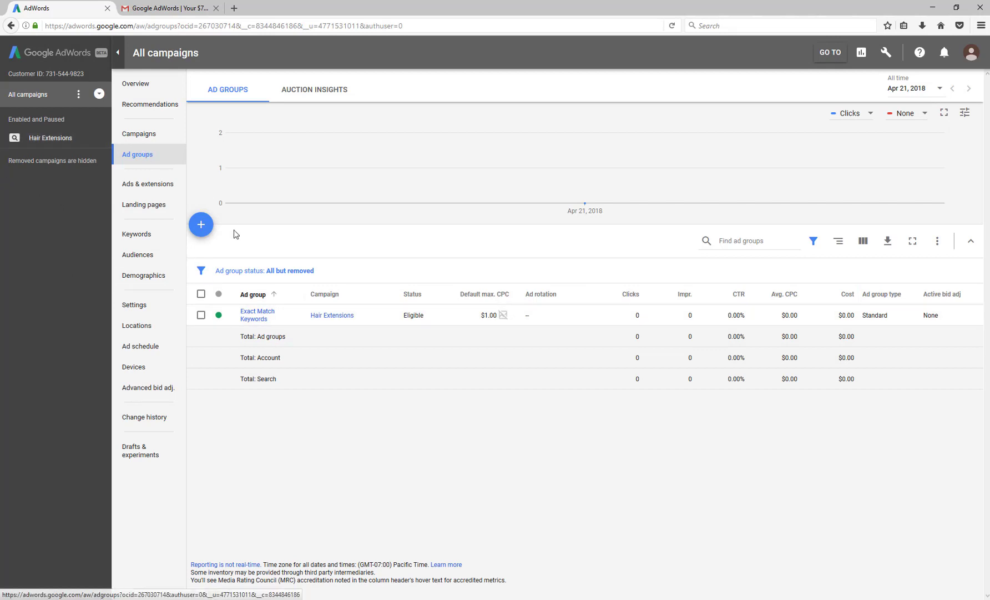
click(200, 225)
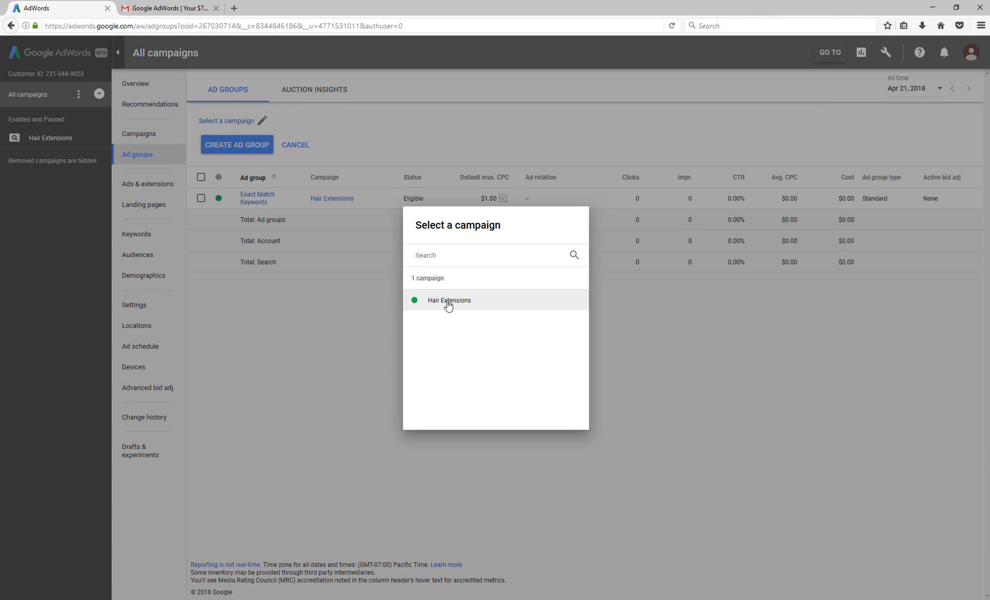
click(236, 142)
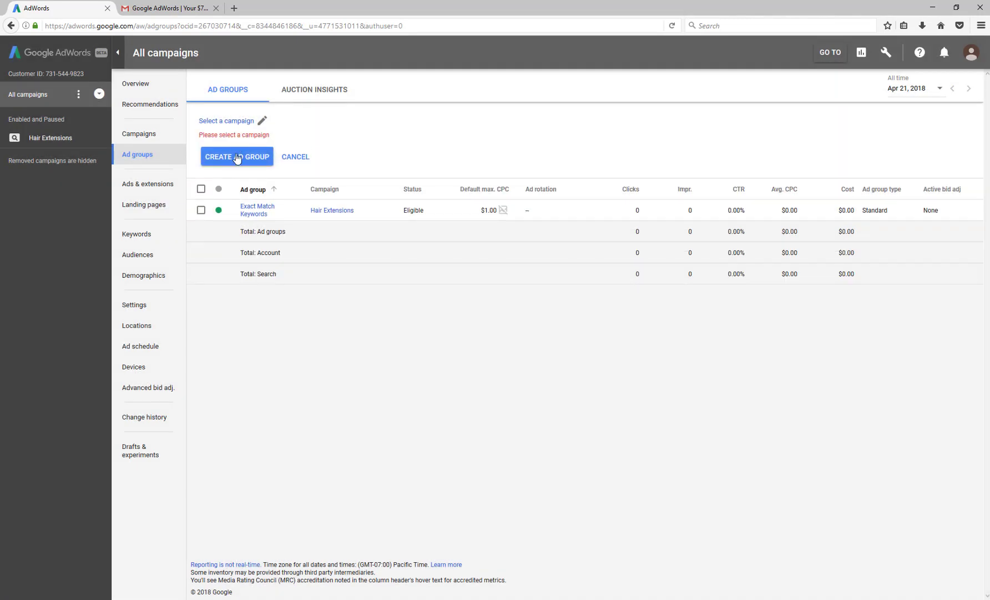
click(201, 210)
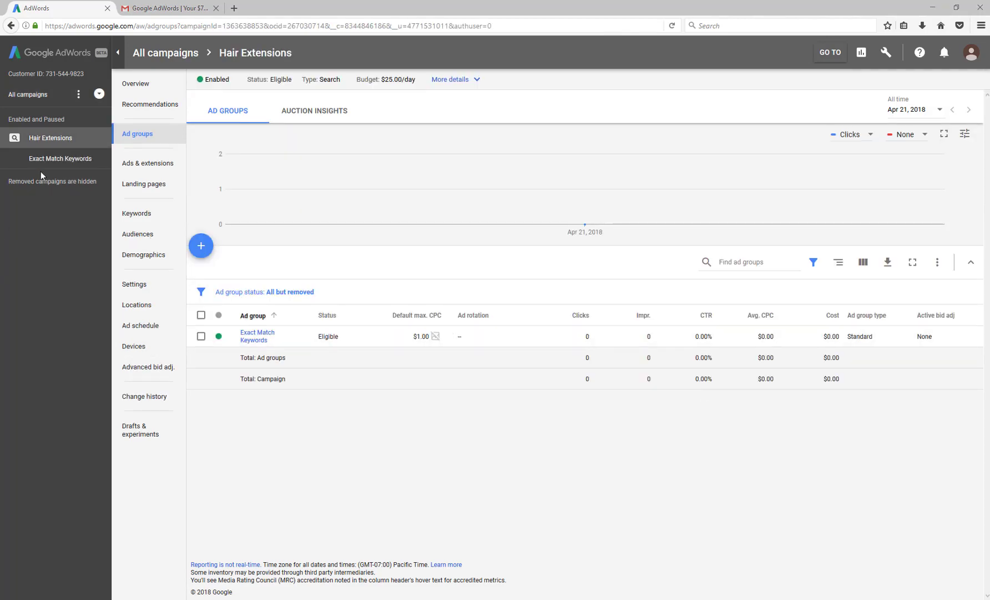
- Set up a new ad group named "Broad Keyword" in the Hair Extensions campaign with a $1.00 default bid and the keyword hair extensions
click(47, 140)
click(139, 136)
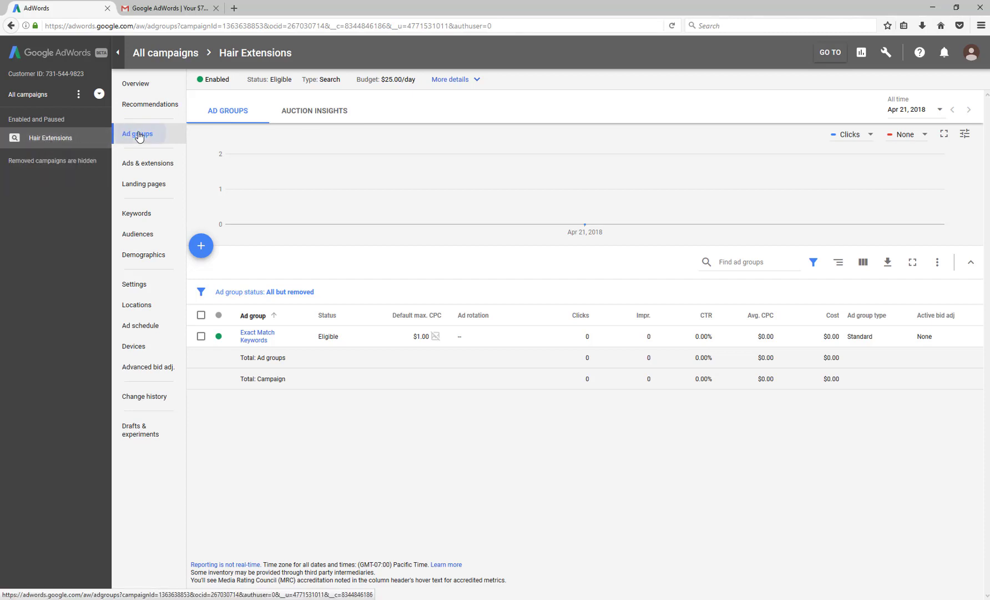
click(201, 246)
click(314, 191)
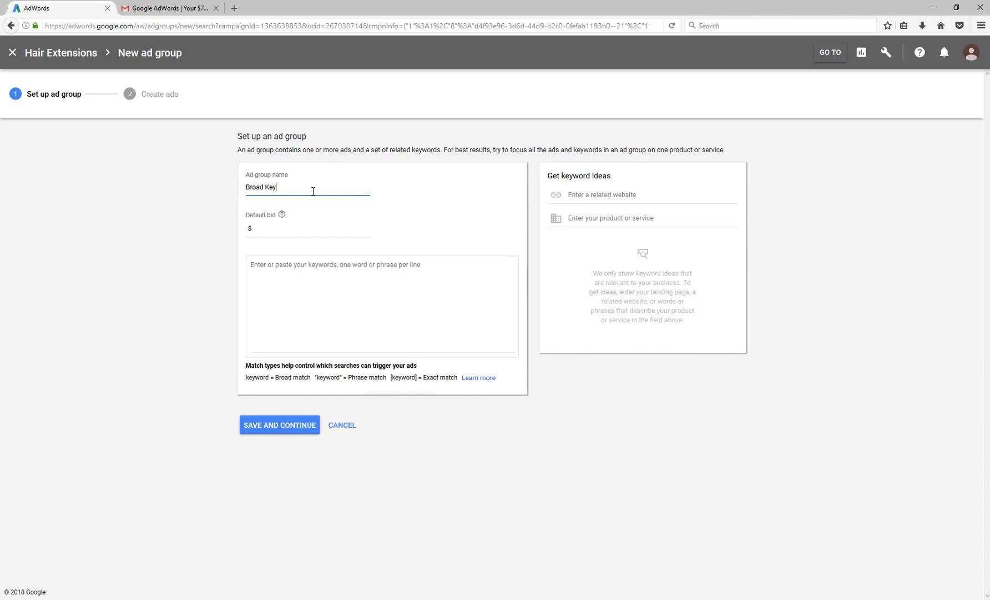
click(267, 229)
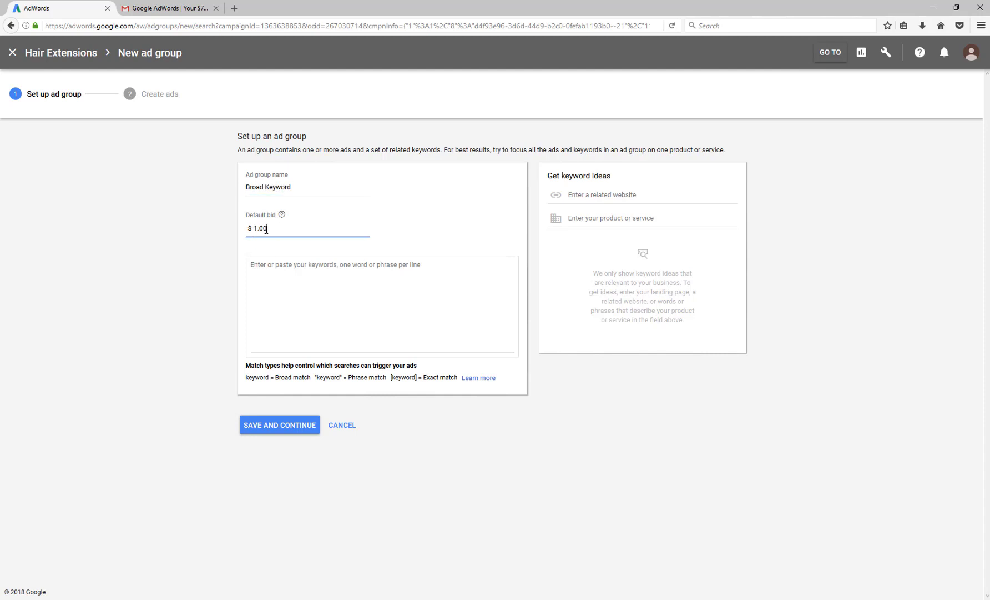
click(299, 296)
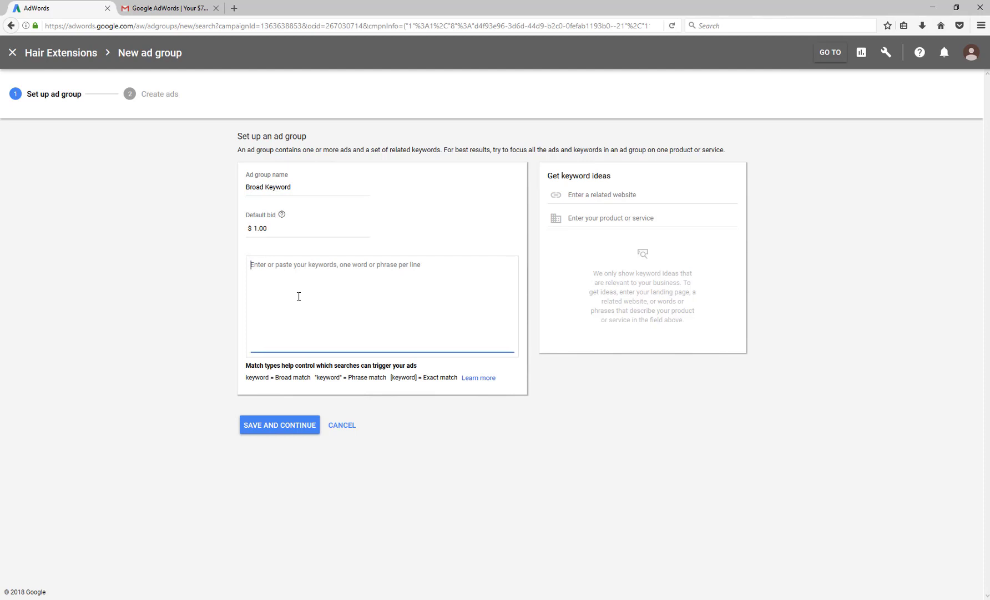
text(hair extensions)
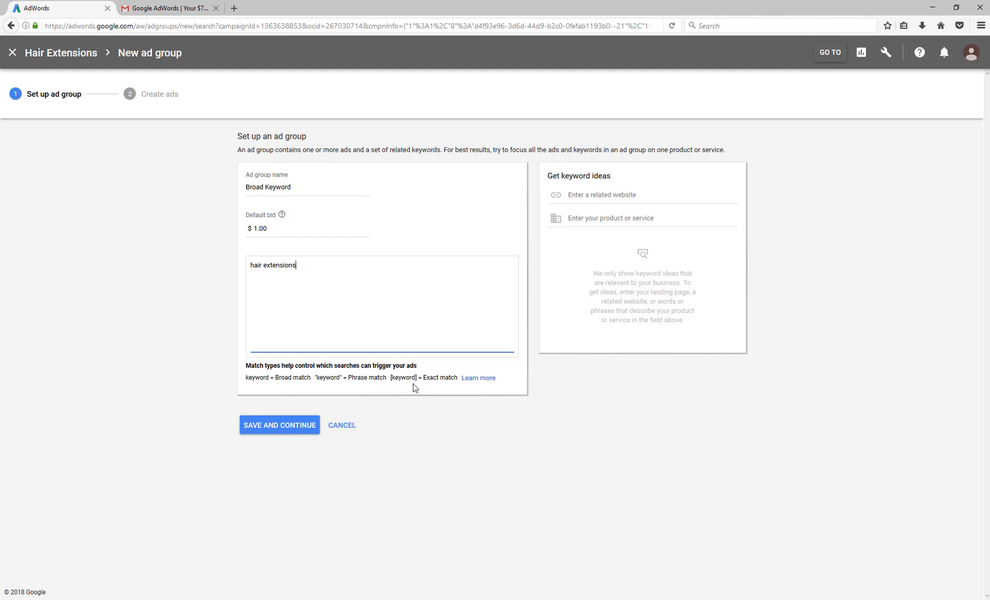
click(277, 425)
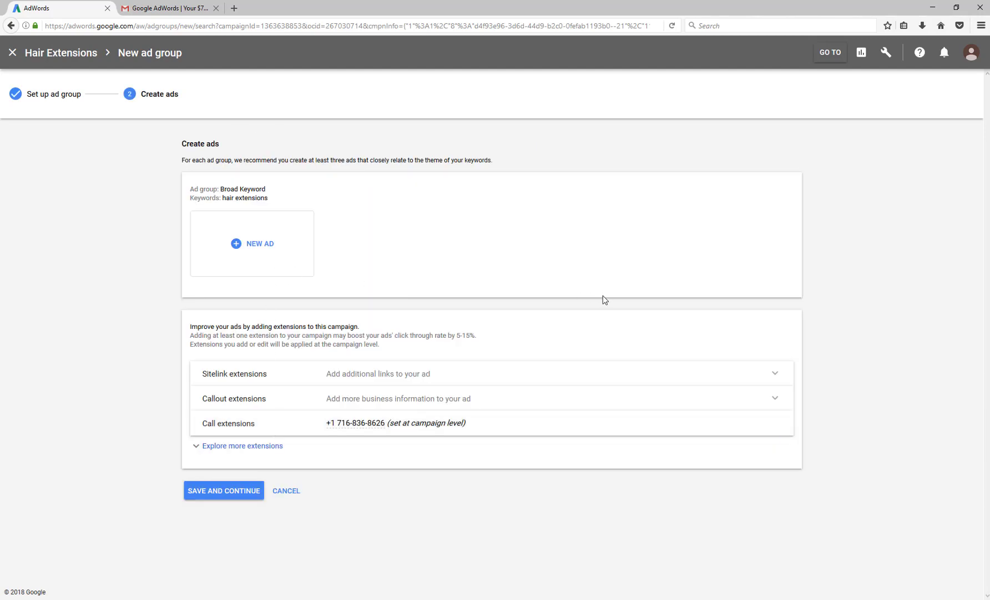
click(258, 245)
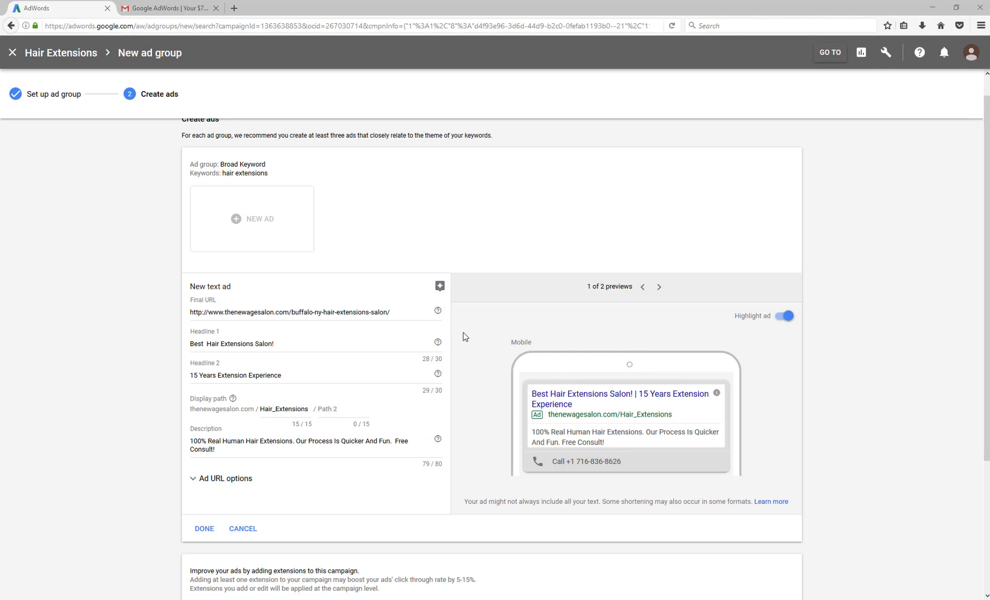
click(205, 530)
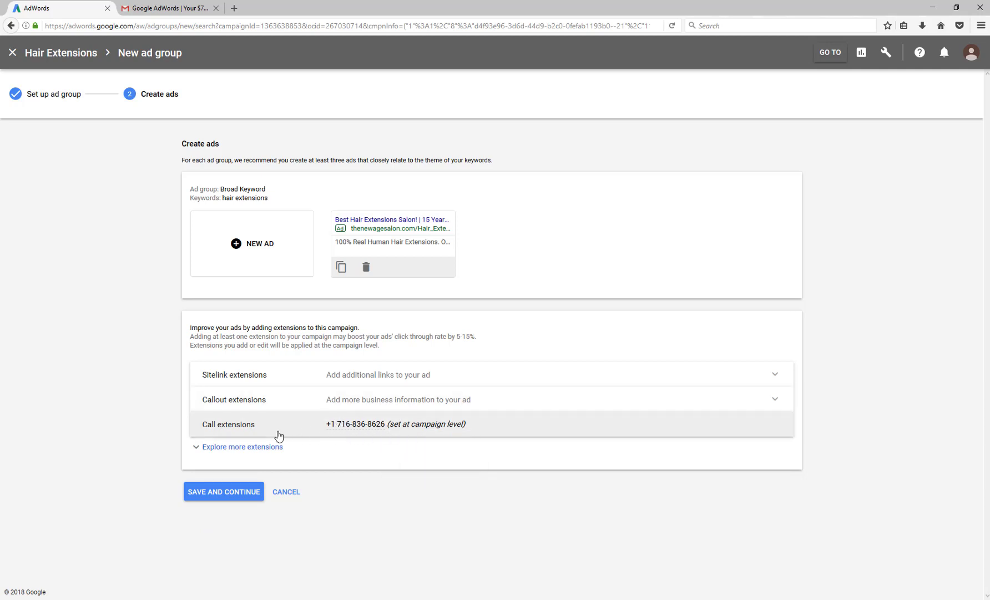
click(230, 492)
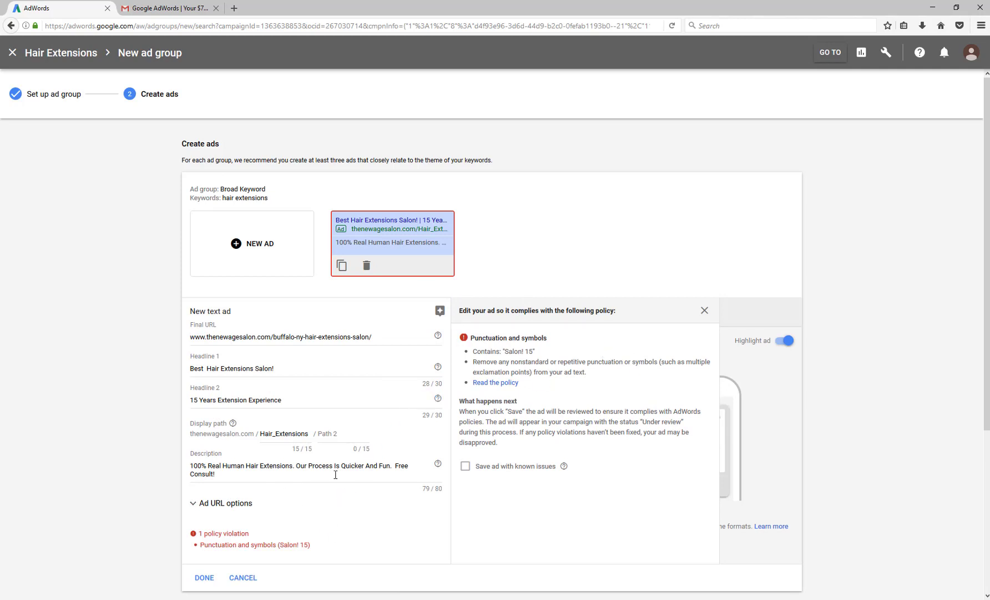
- Try to fix the ad's punctuation by ending the description with a period, and resubmit the ad
click(220, 474)
key(BackSpace)
text(.)
click(195, 581)
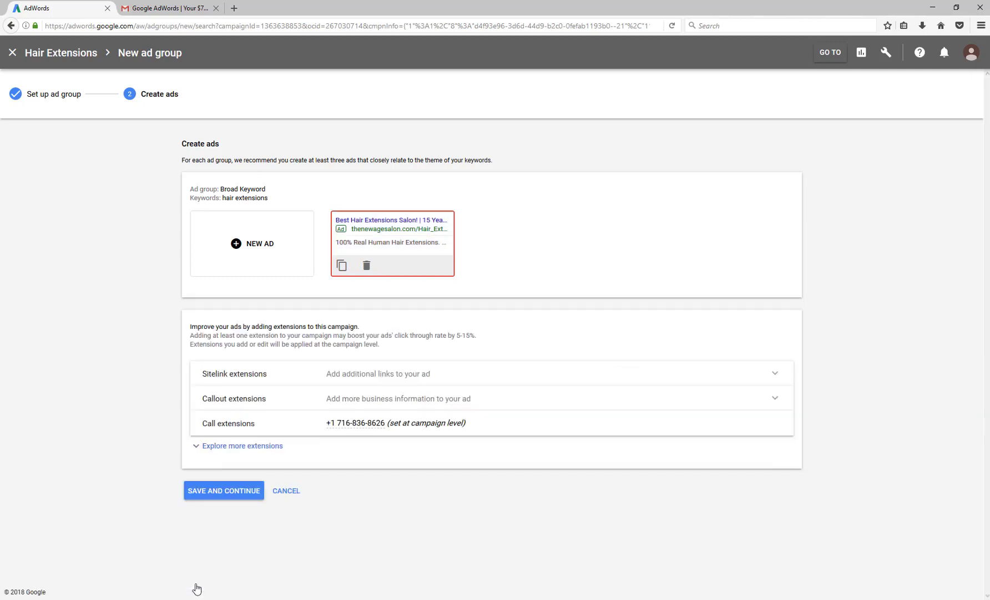
click(214, 490)
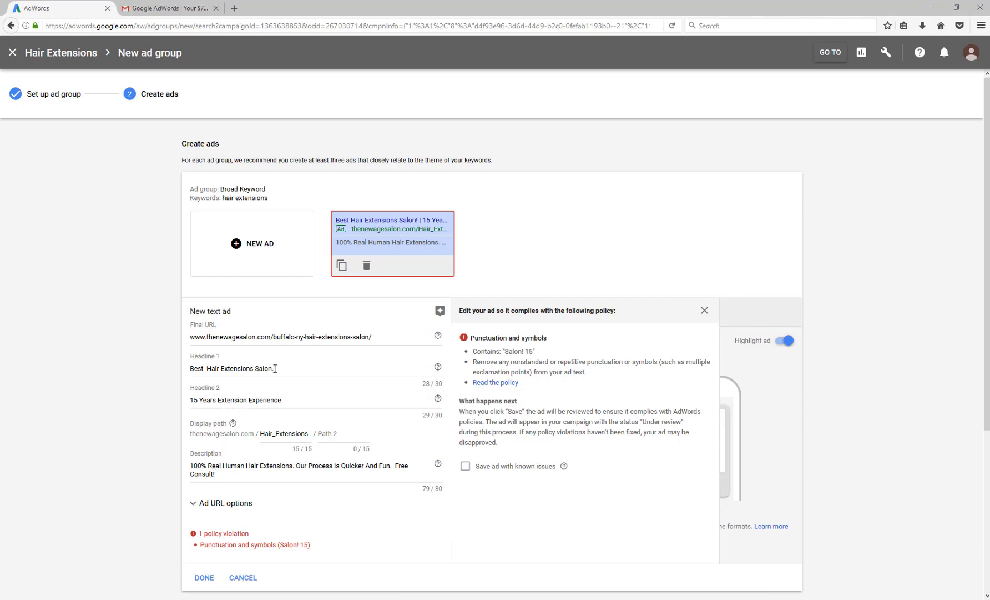
- Change the ad's Headline 1 to end with a period, "Best Hair Extensions Salon.", and save the Broad Keyword ad group
click(204, 577)
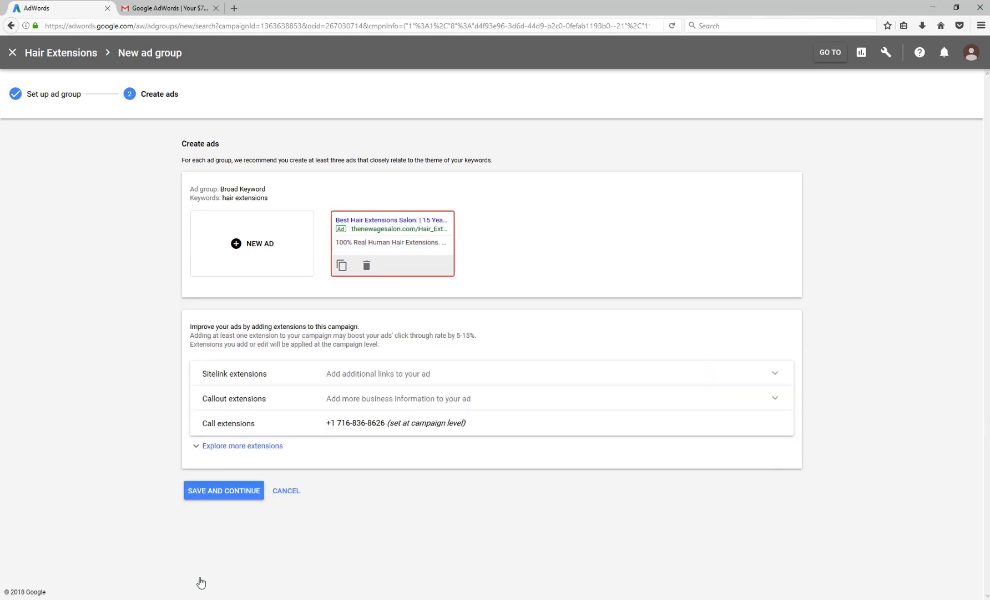
click(209, 496)
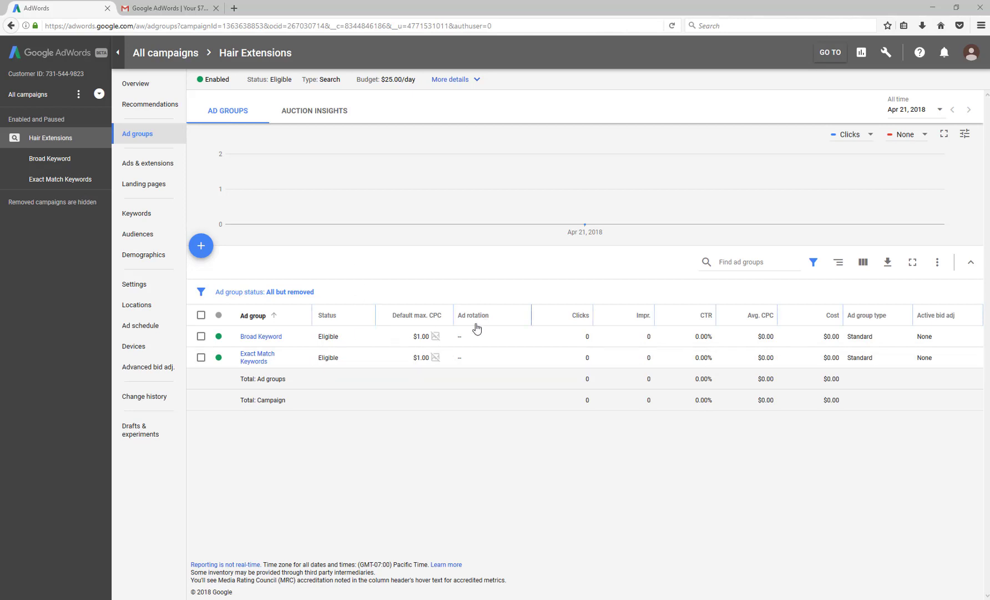
- Review the search keywords of the Hair Extensions campaign and open its negative keywords
click(136, 217)
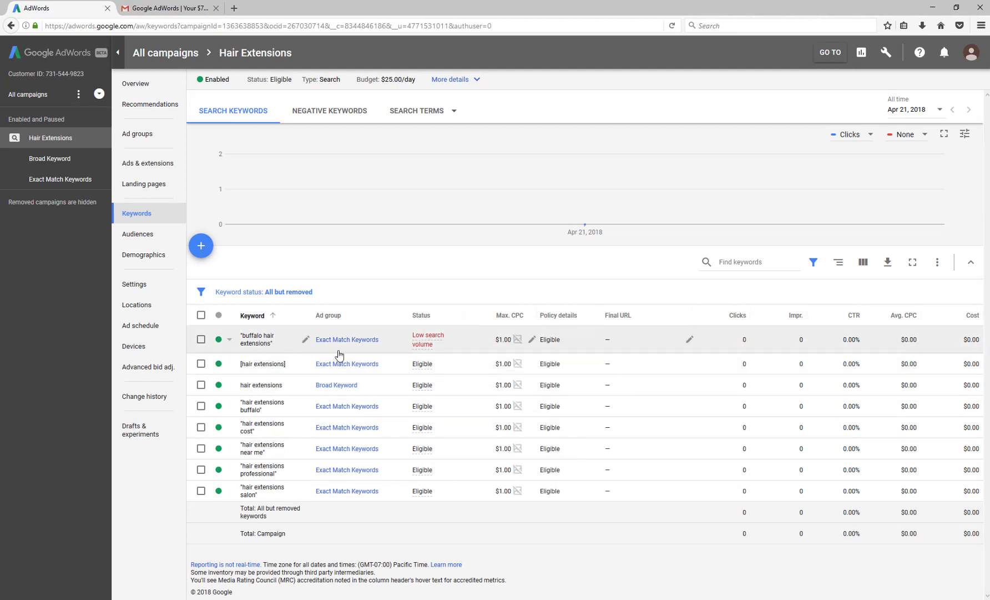
mouse_move(423, 336)
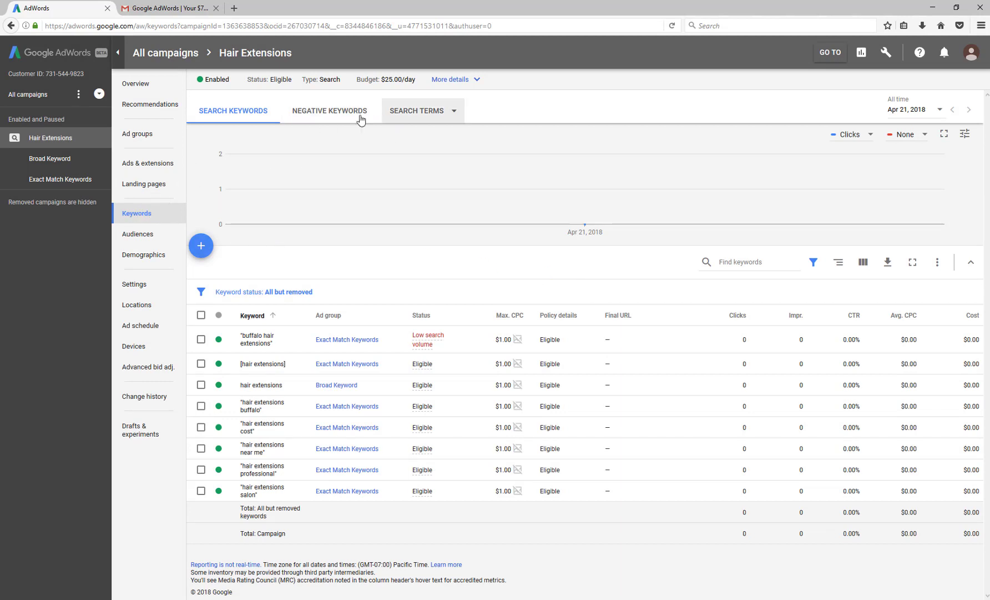
click(328, 115)
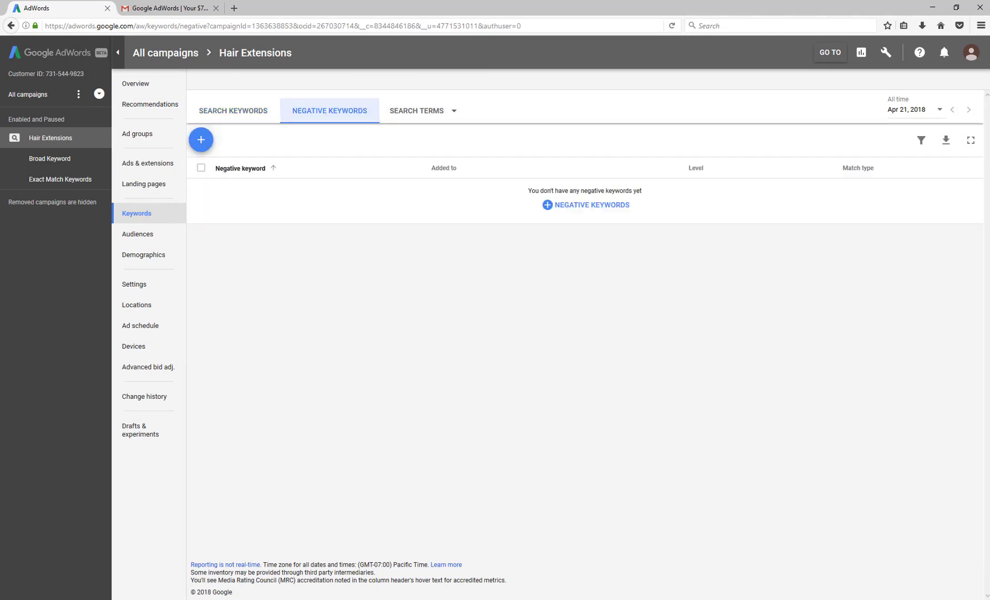
- Switch to the working notes in Notepad, copy the negative words from "online" to "remove", and return to AdWords
key(alt+Tab)
scroll(612, 292, up, 7)
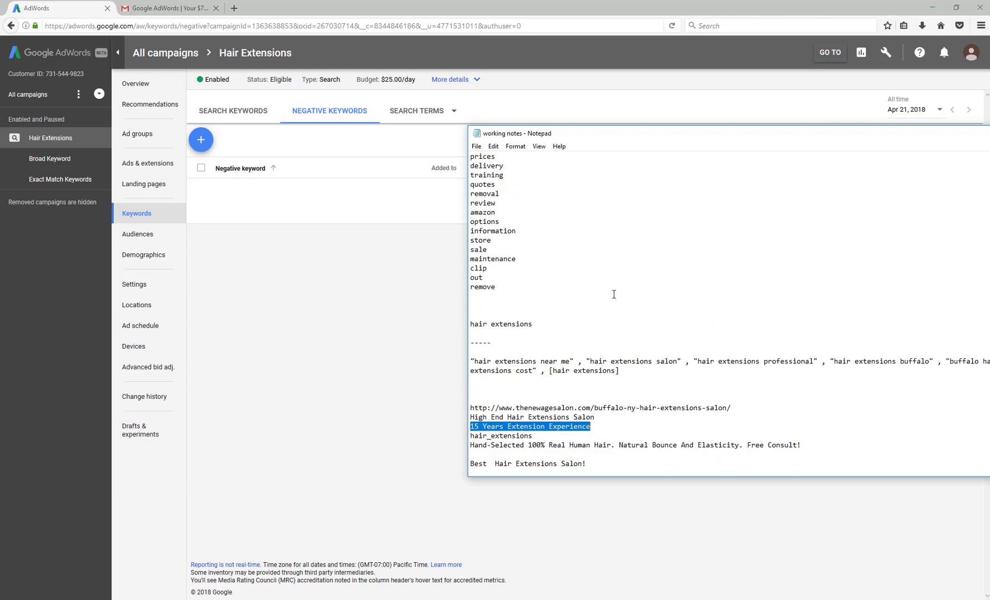
scroll(614, 293, up, 1)
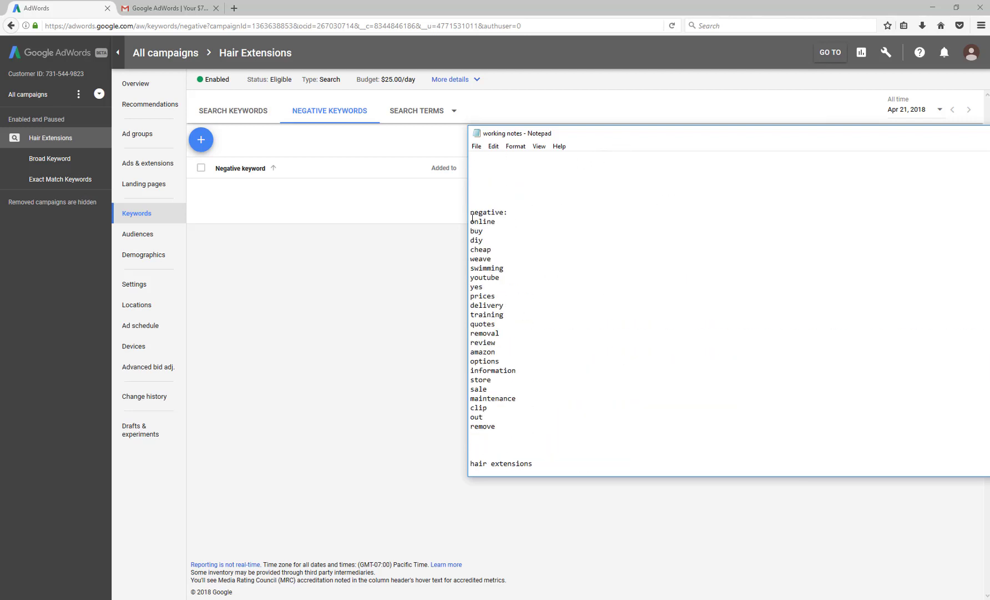
drag(472, 218, 504, 431)
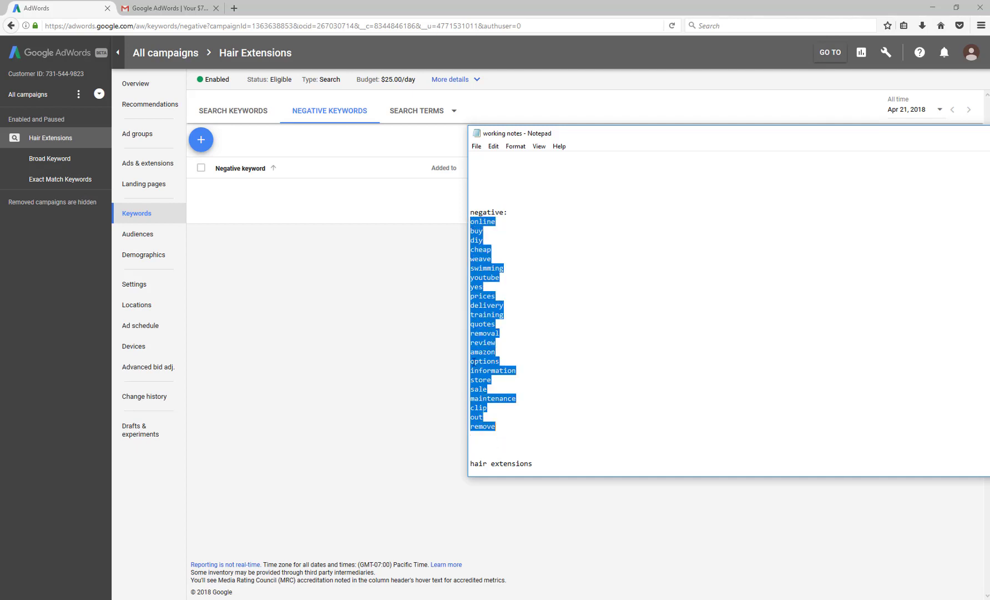
right_click(484, 316)
click(428, 349)
click(348, 114)
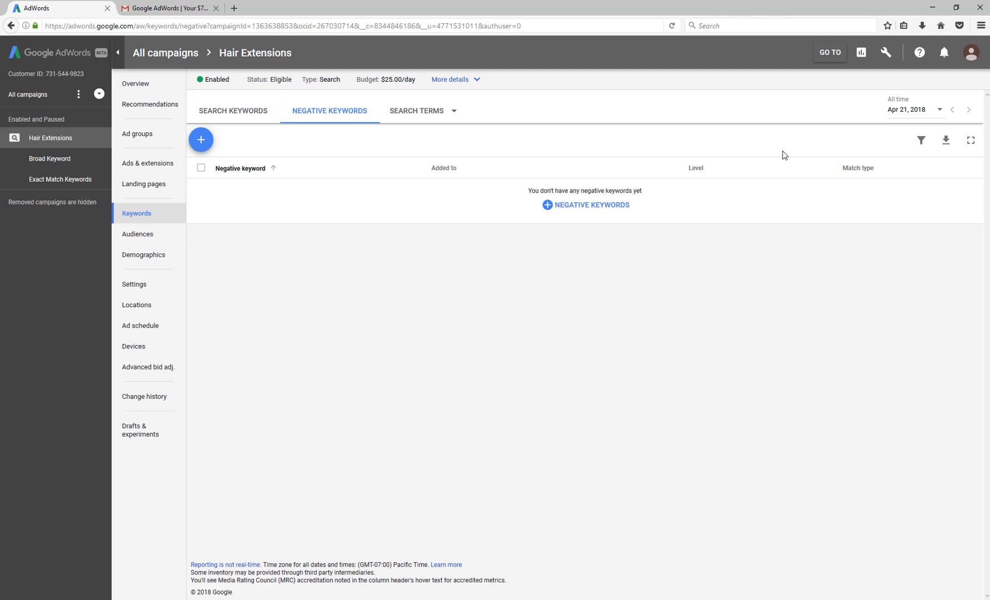
- Add the copied words as campaign-level negative keywords for Hair Extensions, save them, and return to the search keywords
click(562, 206)
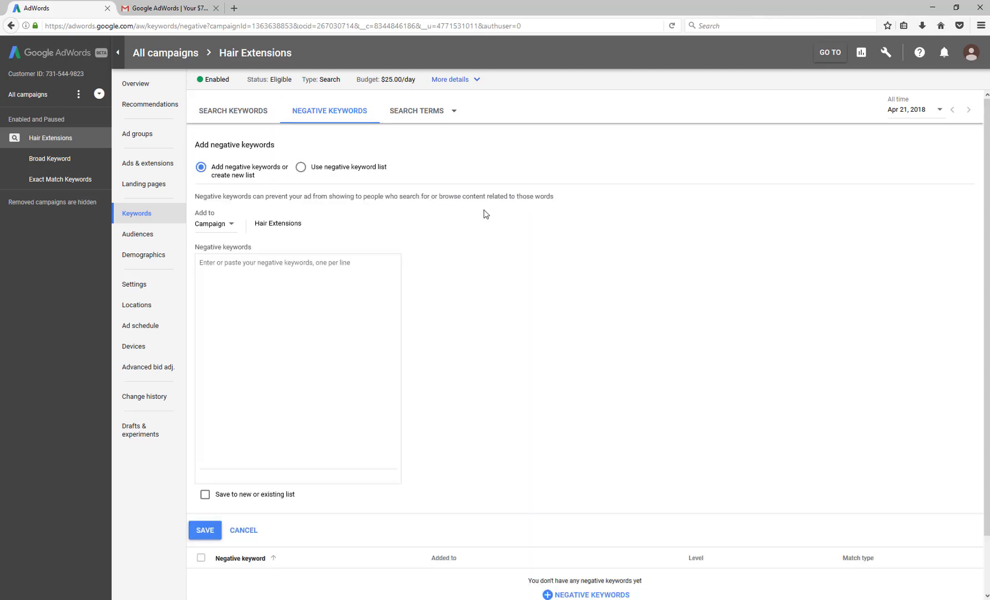
click(253, 298)
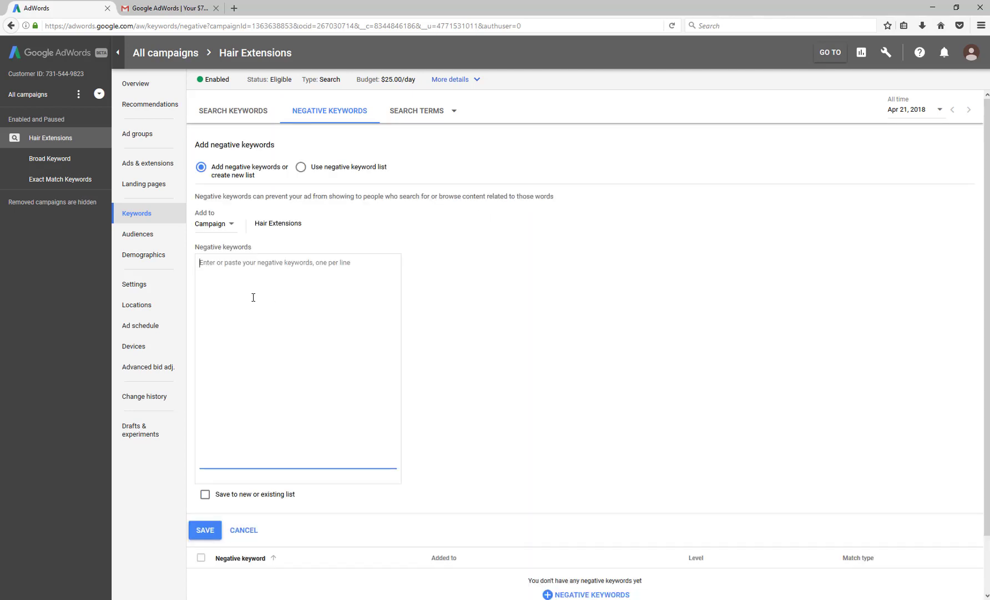
key(ctrl+v)
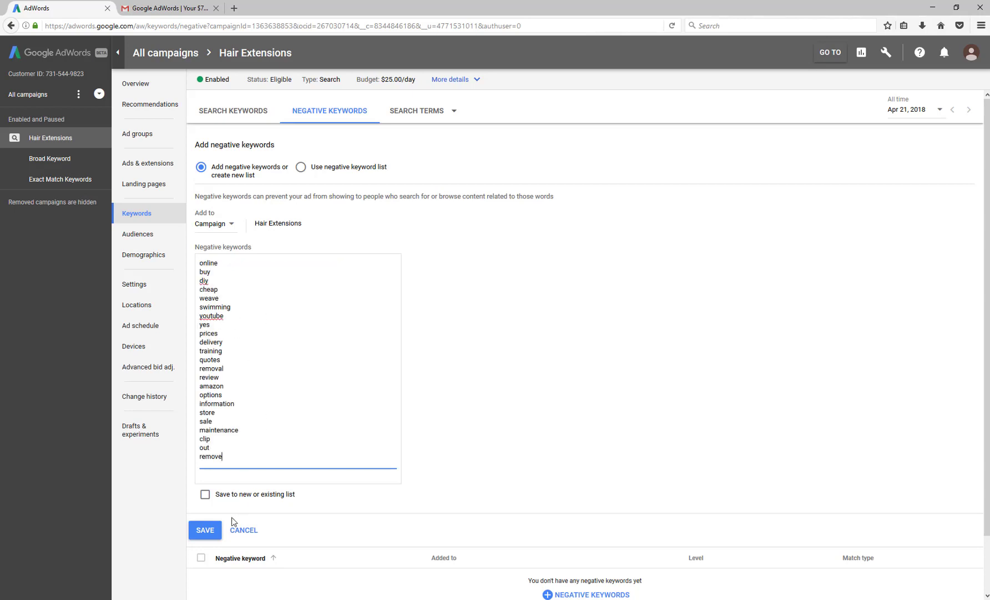
click(205, 529)
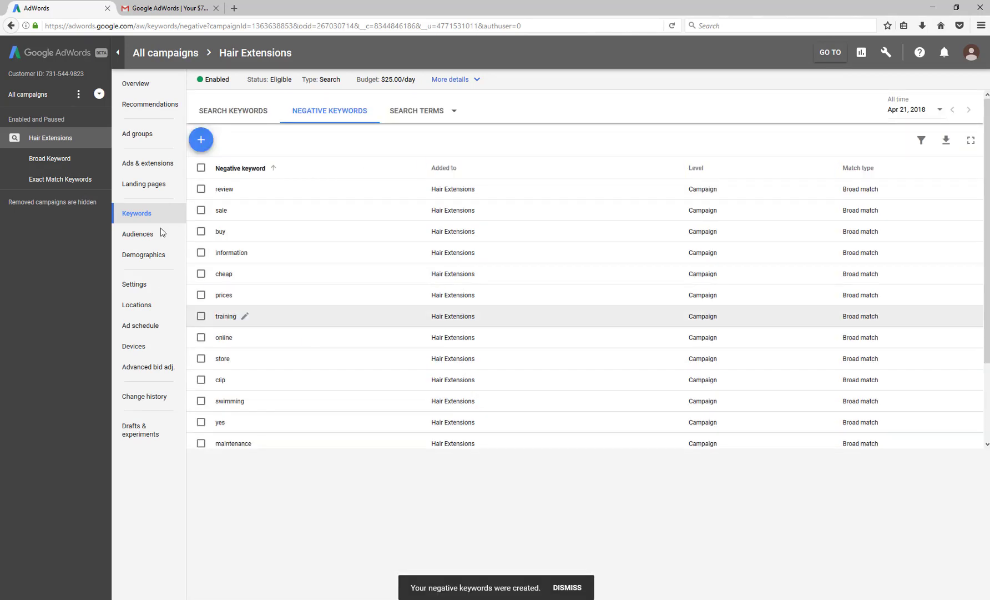
click(137, 216)
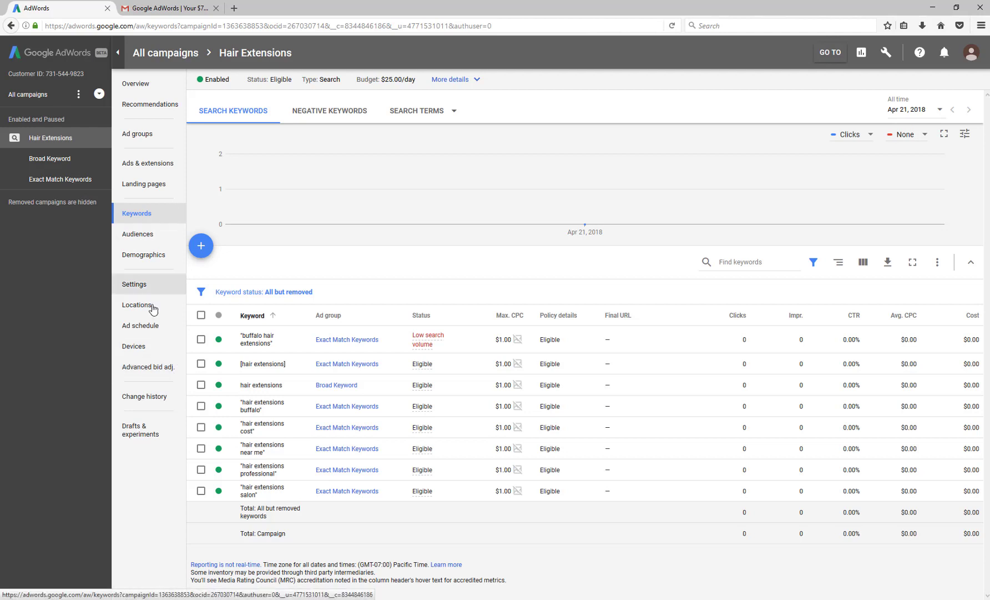
- Set the budget's delivery method to Accelerated in the Hair Extensions campaign settings and save
click(136, 286)
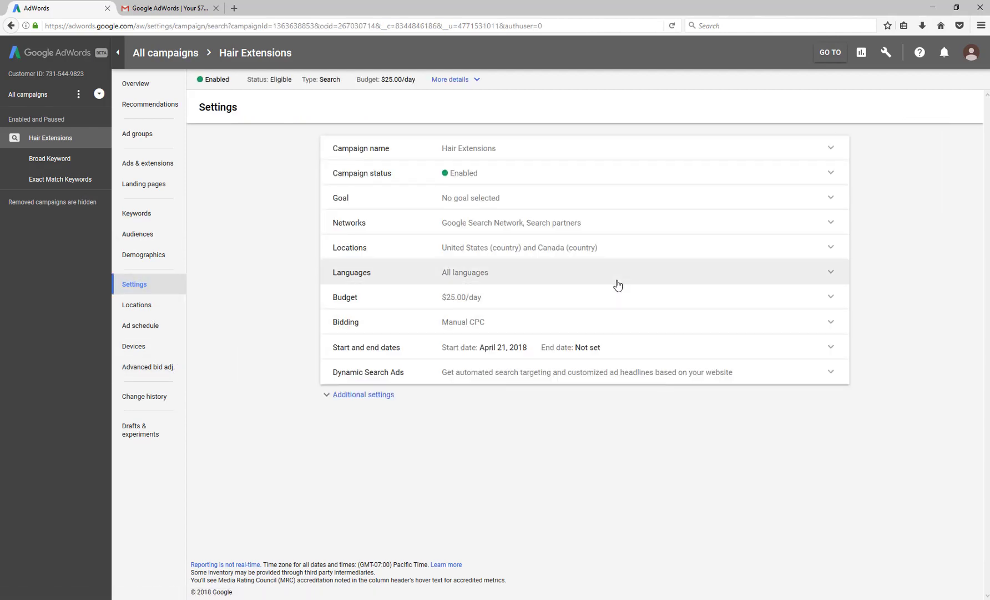
click(741, 292)
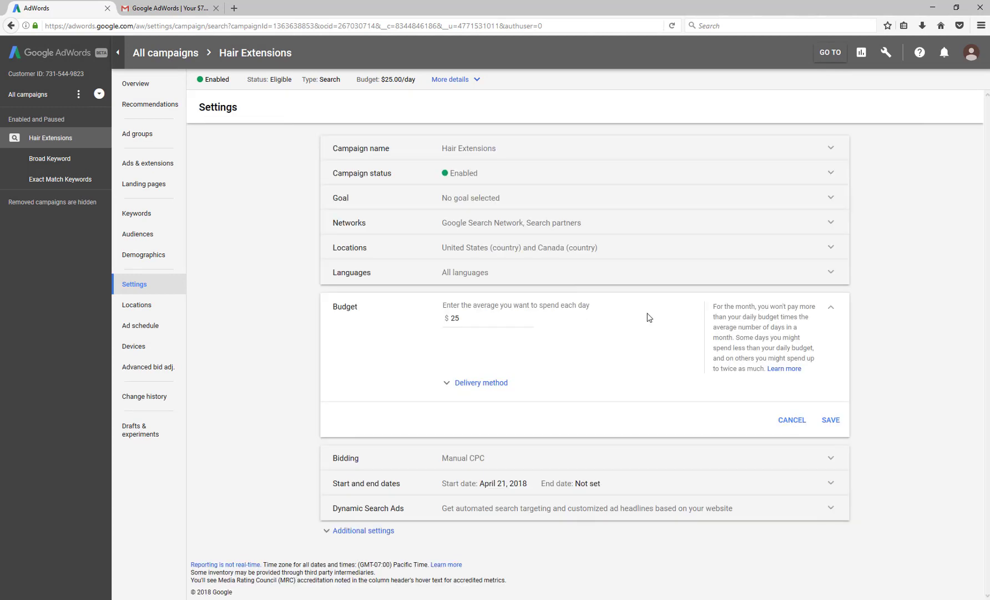
click(481, 384)
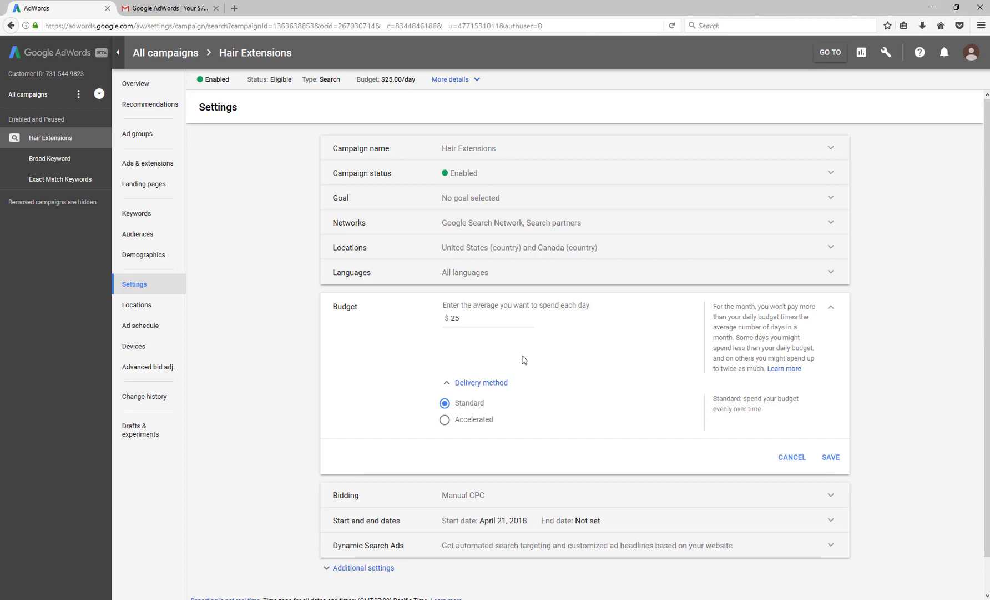
click(446, 420)
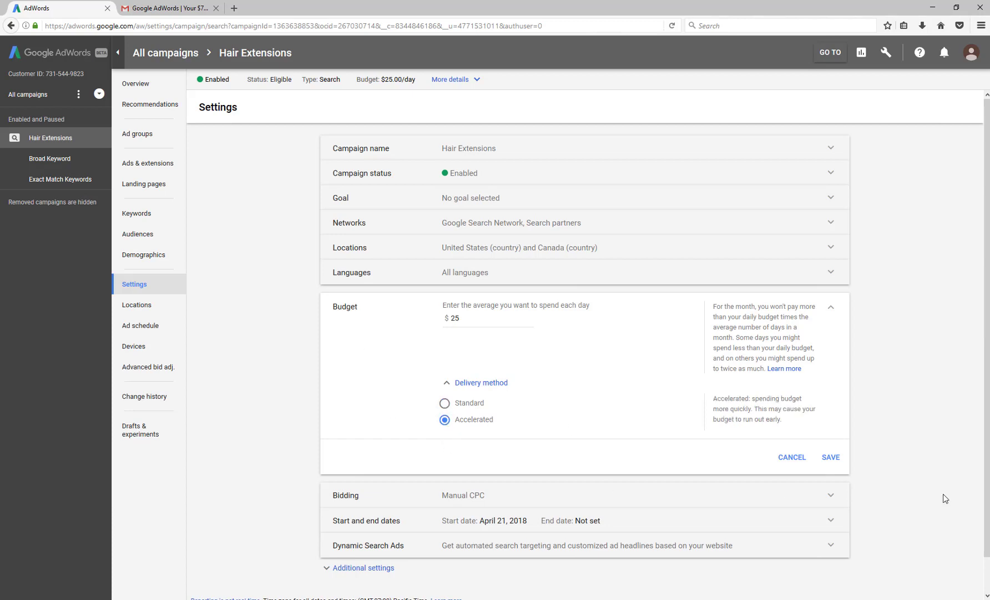
double_click(825, 462)
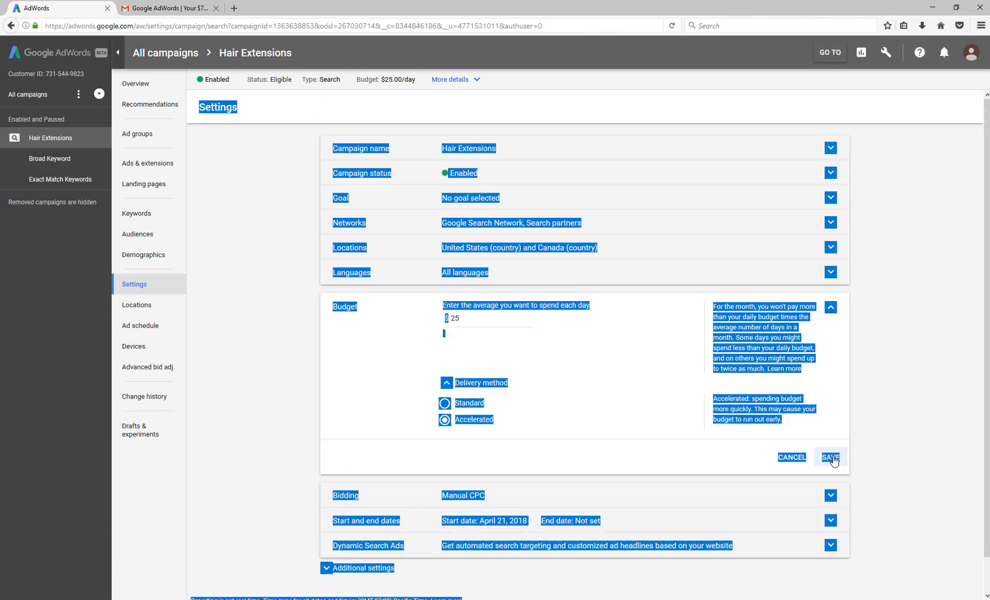
click(826, 463)
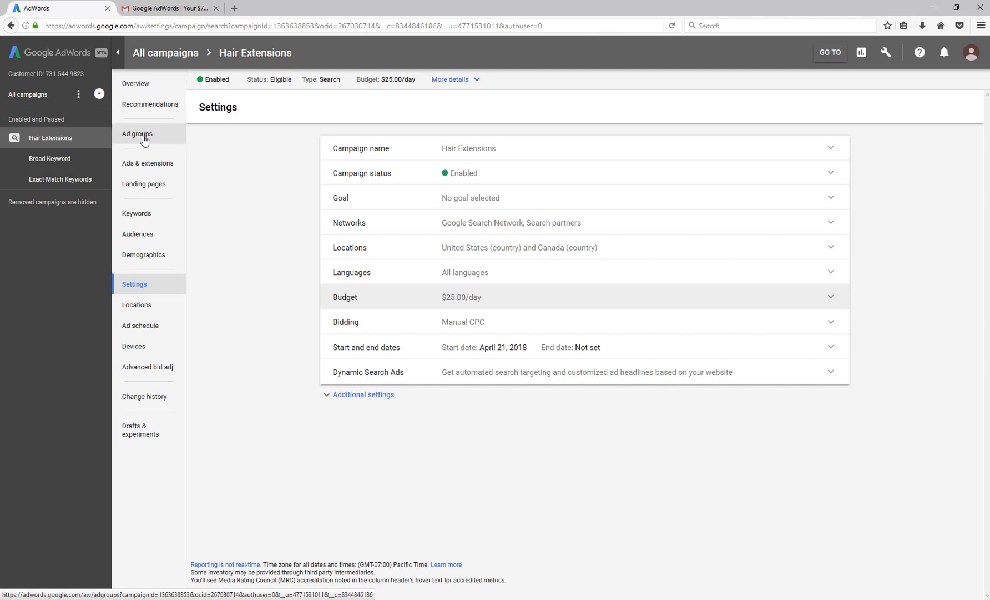
- View the ads of the Hair Extensions campaign and check their status
click(144, 140)
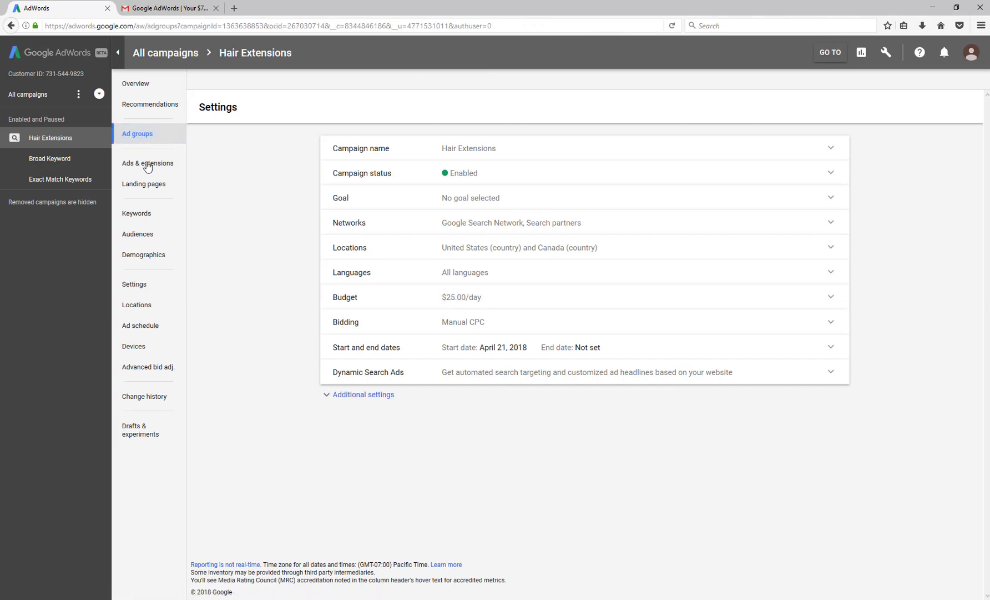
click(147, 165)
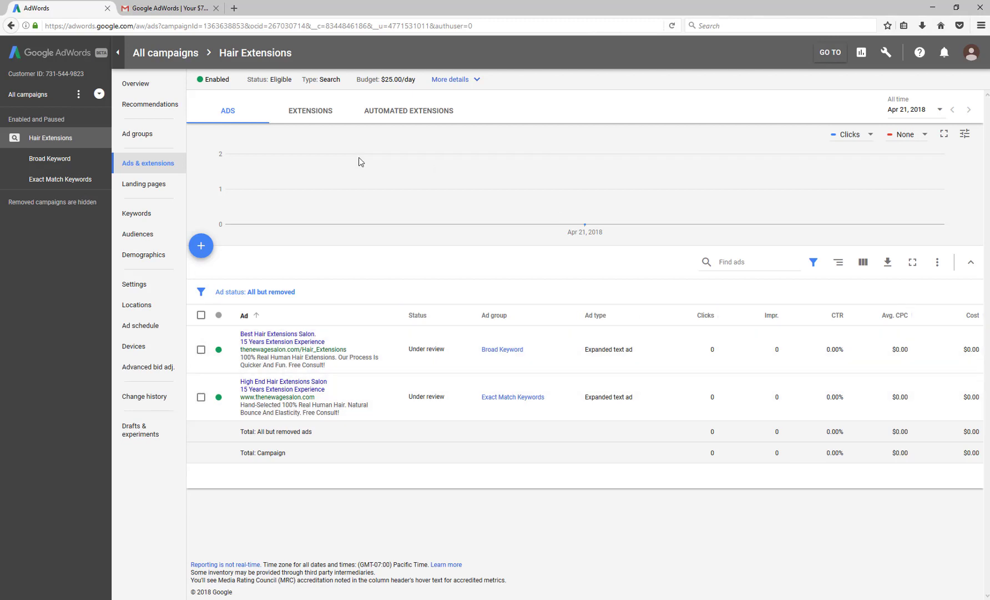
mouse_move(359, 161)
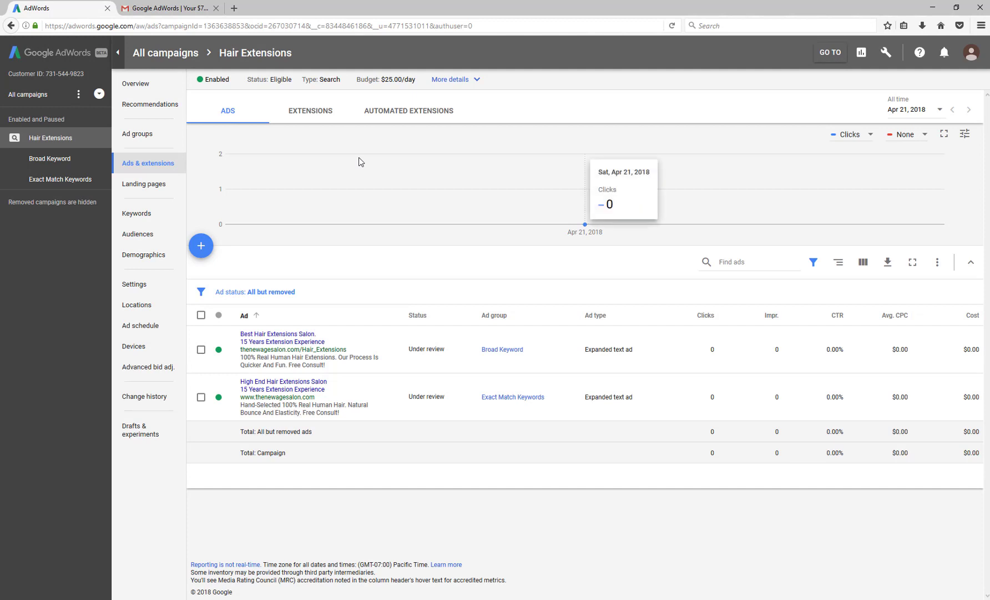